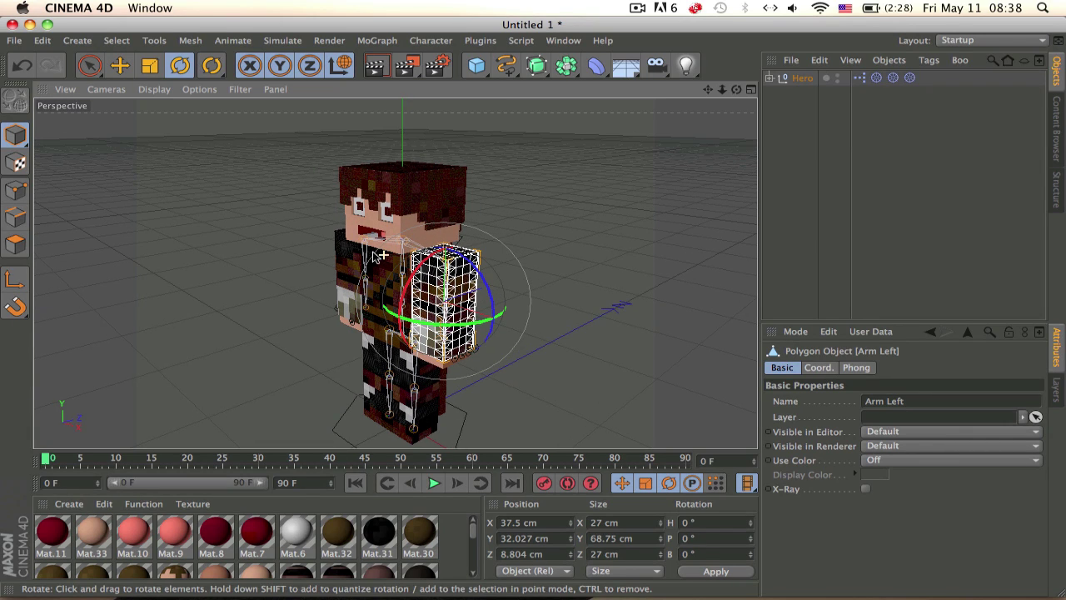
- Examine the Hero character from the front and side while playing the animation, and return to frame 0
left_click_drag(393, 270, 518, 243, "alt")
left_click(828, 161)
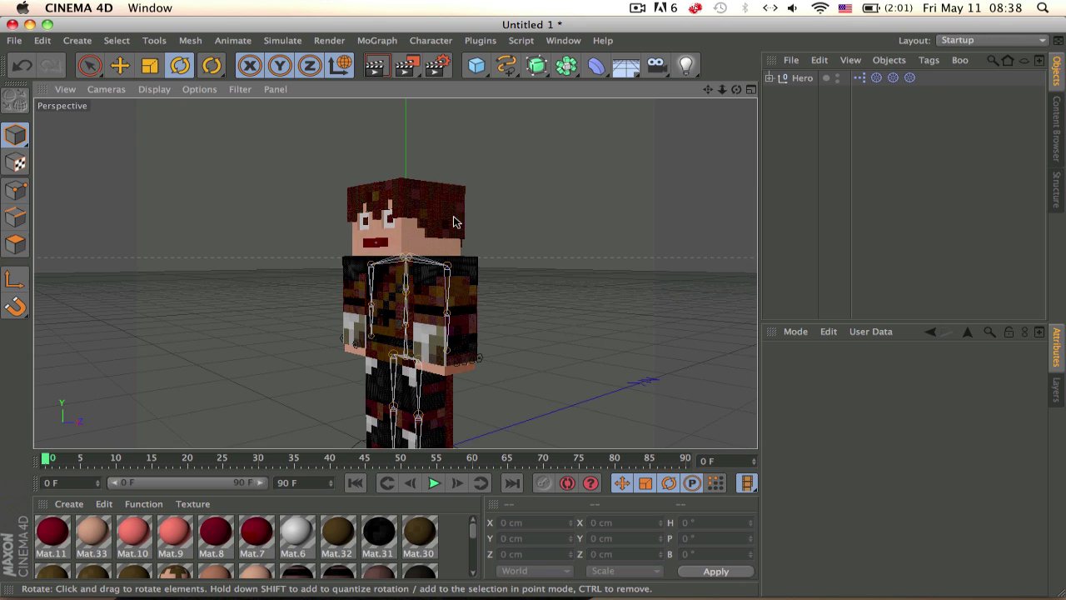
left_click_drag(453, 216, 283, 231, "alt")
left_click(434, 483)
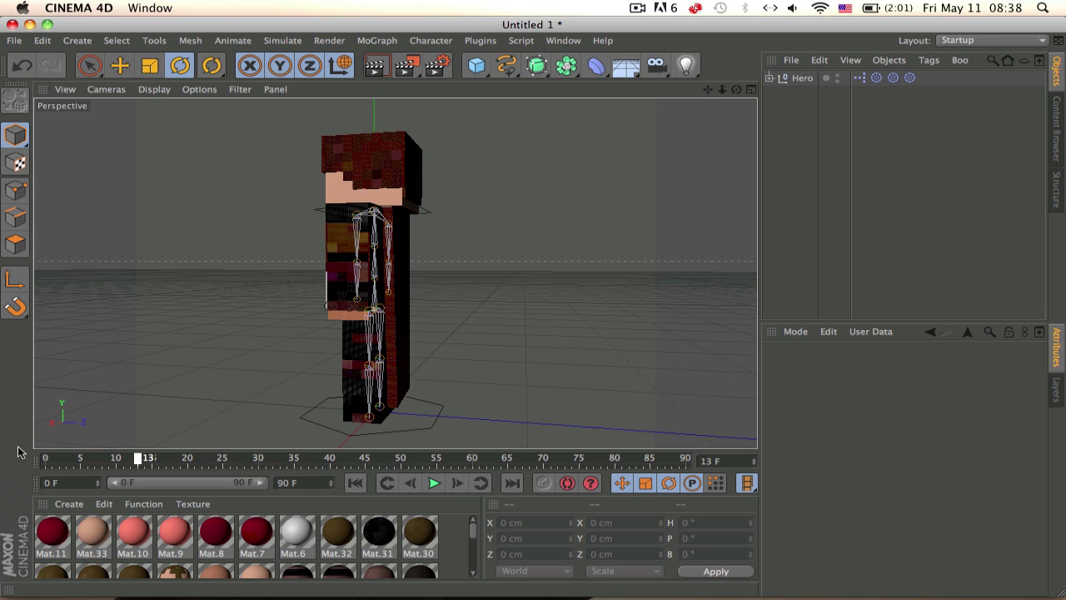
left_click_drag(18, 448, 20, 439)
left_click_drag(402, 290, 381, 263, "alt")
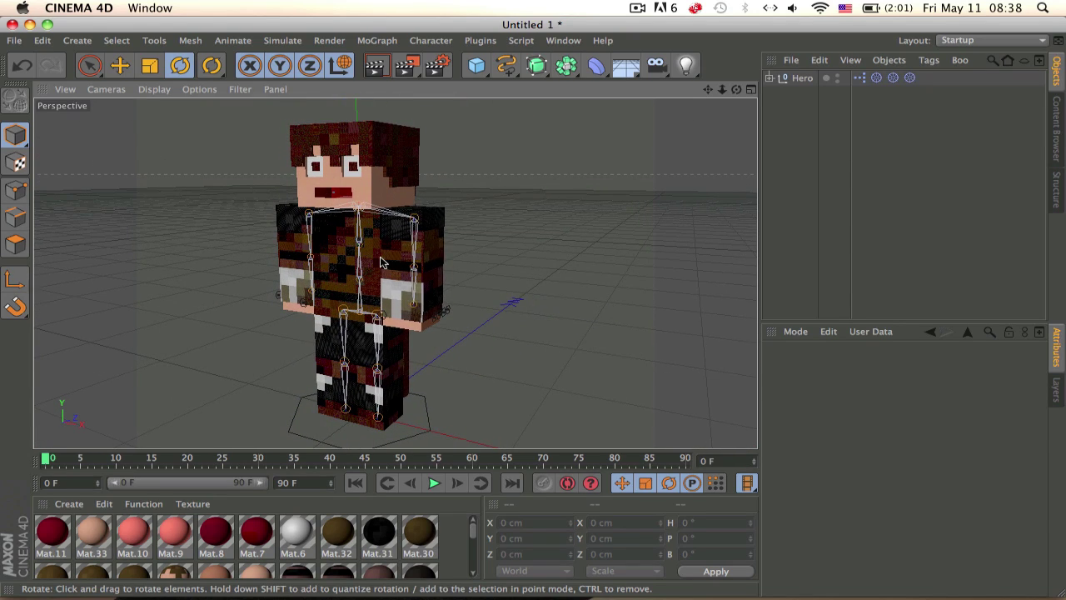
- Examine which separate objects make up the Hero's torso and arms by selecting them individually
left_click(395, 277)
left_click(356, 279)
left_click(254, 288)
left_click(298, 271)
left_click(405, 268)
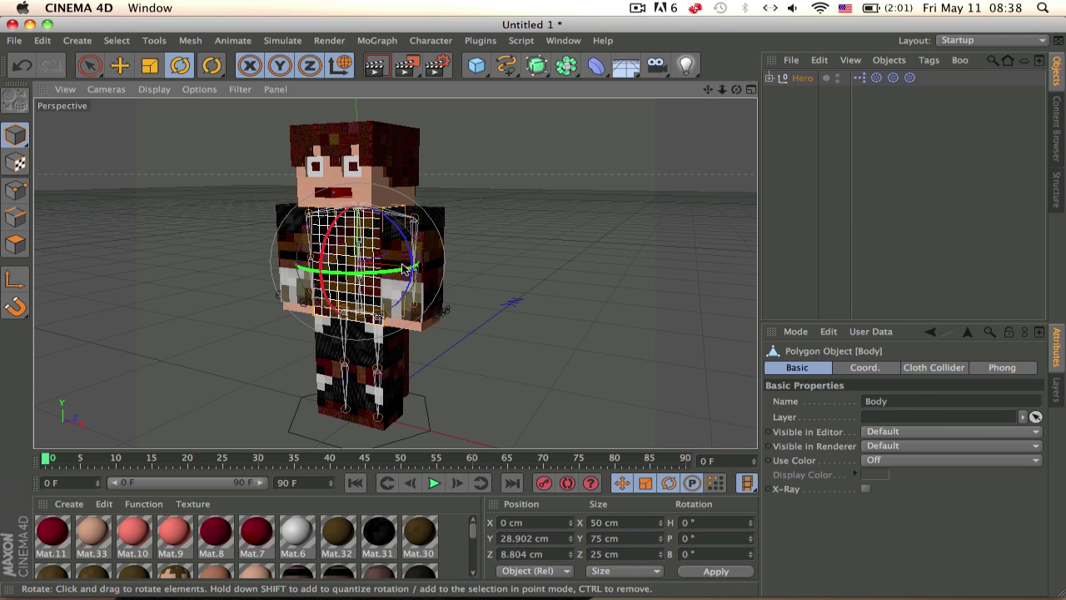
left_click(444, 248)
left_click(522, 209)
- Examine the cape's cloth motion from the side during playback and return the timeline to frame 0
mouse_move(386, 209)
left_mouse_down("alt")
mouse_move(64, 246)
mouse_move(376, 165)
mouse_move(169, 254)
mouse_move(411, 254)
mouse_move(286, 244)
mouse_move(362, 245)
mouse_move(386, 219)
mouse_move(373, 225)
left_mouse_up("alt")
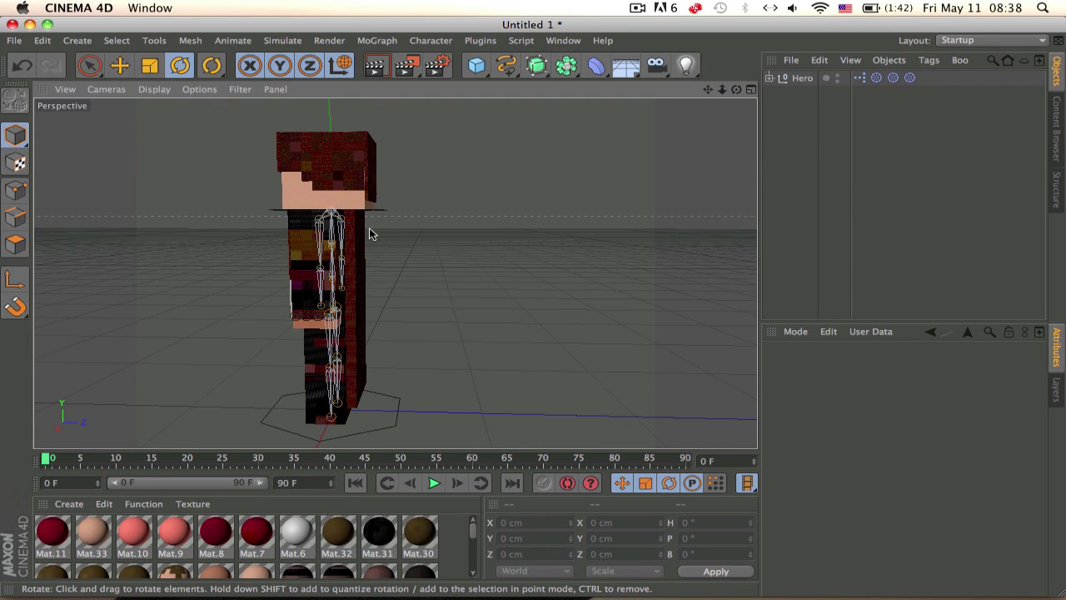
left_click(346, 246)
left_click(361, 246)
scroll(363, 250, "up", 5)
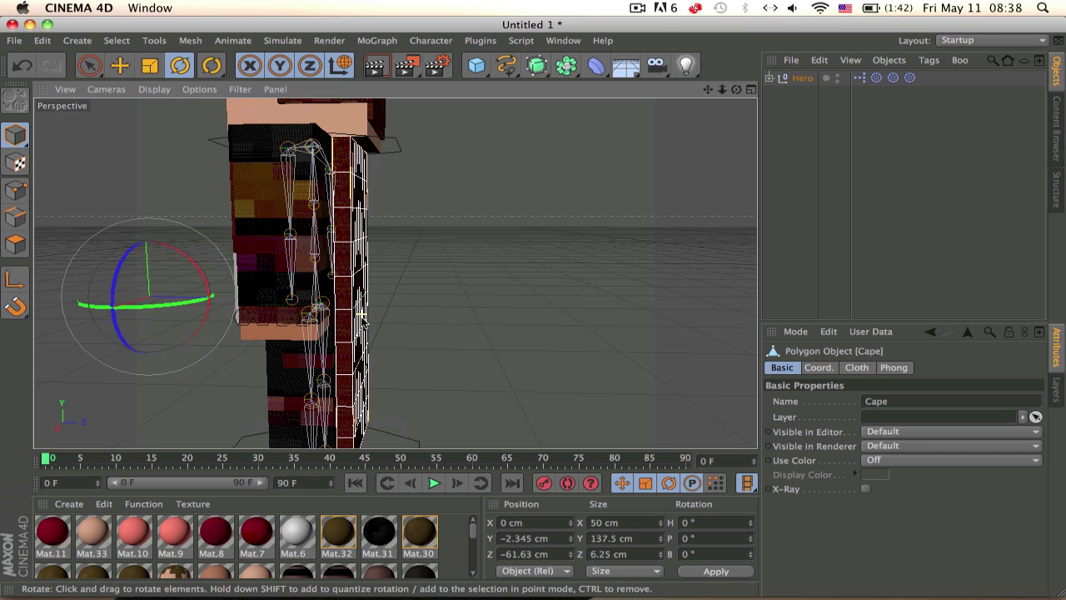
left_click(436, 488)
mouse_move(449, 335)
left_mouse_down("alt")
mouse_move(419, 330)
mouse_move(447, 330)
left_mouse_up("alt")
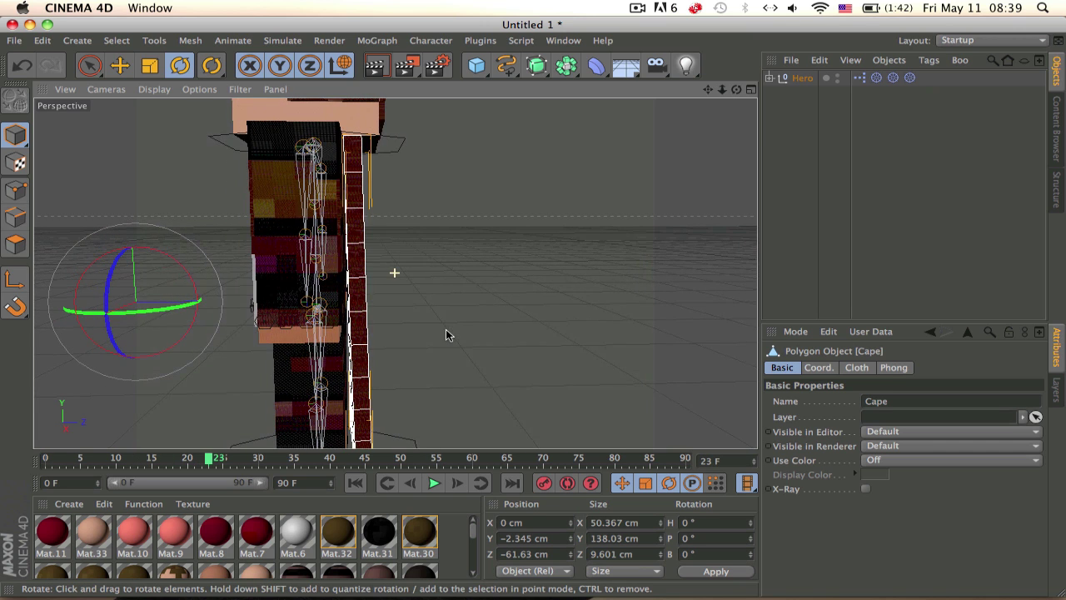
left_click(346, 333)
left_click_drag(348, 335, 373, 341, "alt")
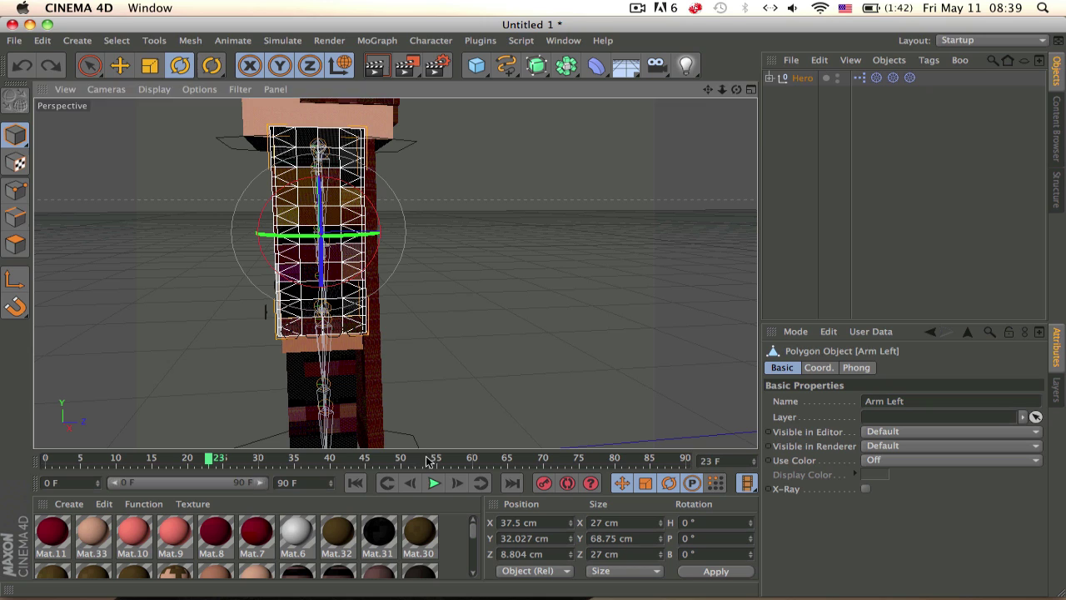
left_click_drag(373, 460, 1, 466)
- Open the Items folder of the Minecraft library in the Content Browser
left_click_drag(323, 195, 556, 282, "alt")
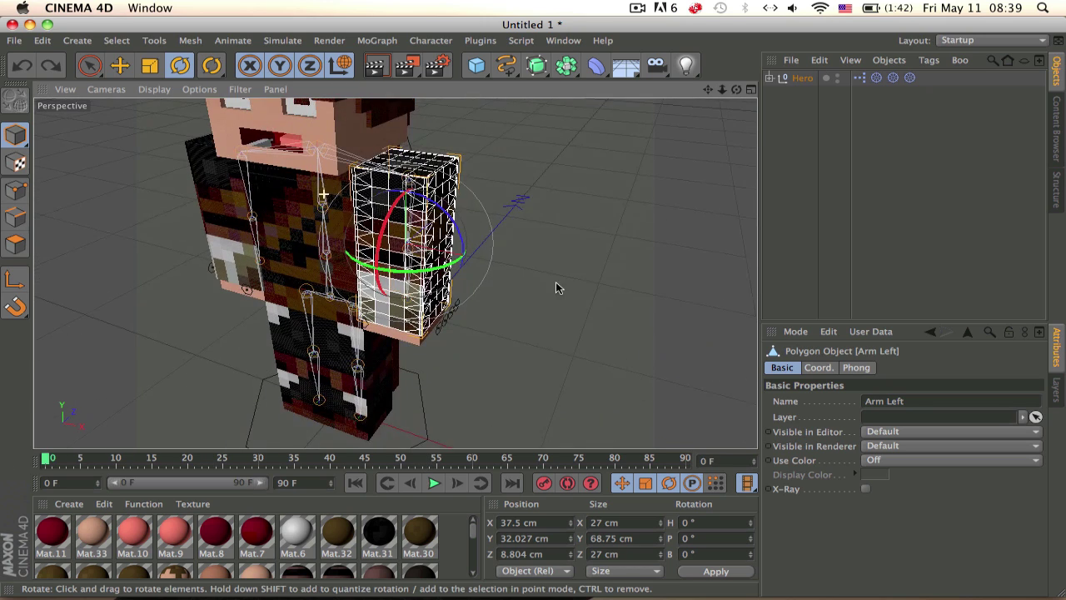
scroll(556, 283, "down", 3)
left_click_drag(475, 311, 458, 239, "alt")
scroll(466, 250, "down", 3)
scroll(348, 244, "up", 2)
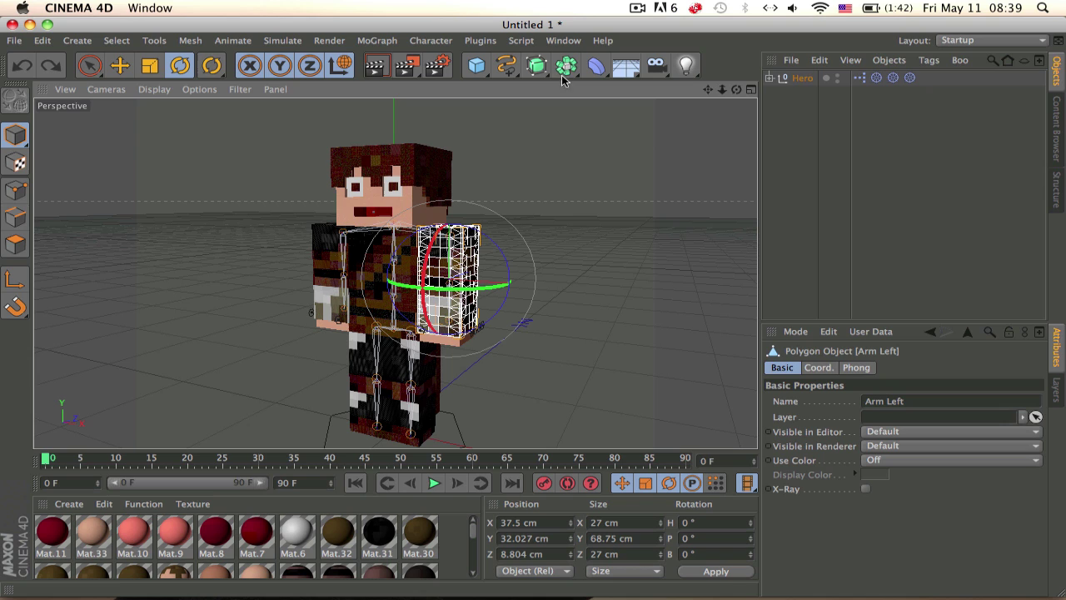
left_click(1058, 132)
left_click(1006, 61)
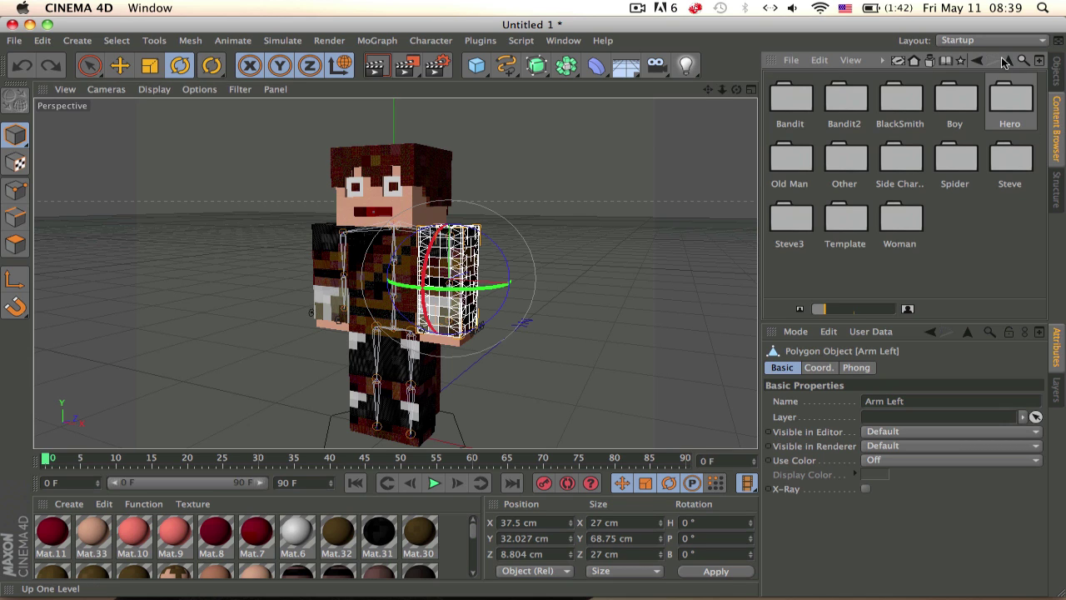
left_click(1004, 62)
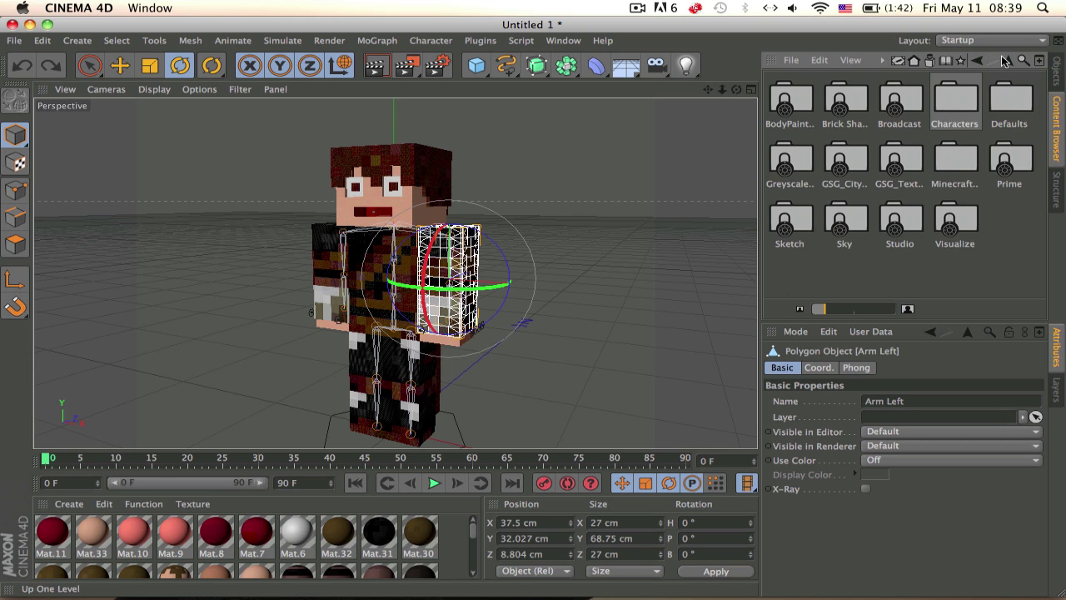
double_click(971, 153)
double_click(949, 100)
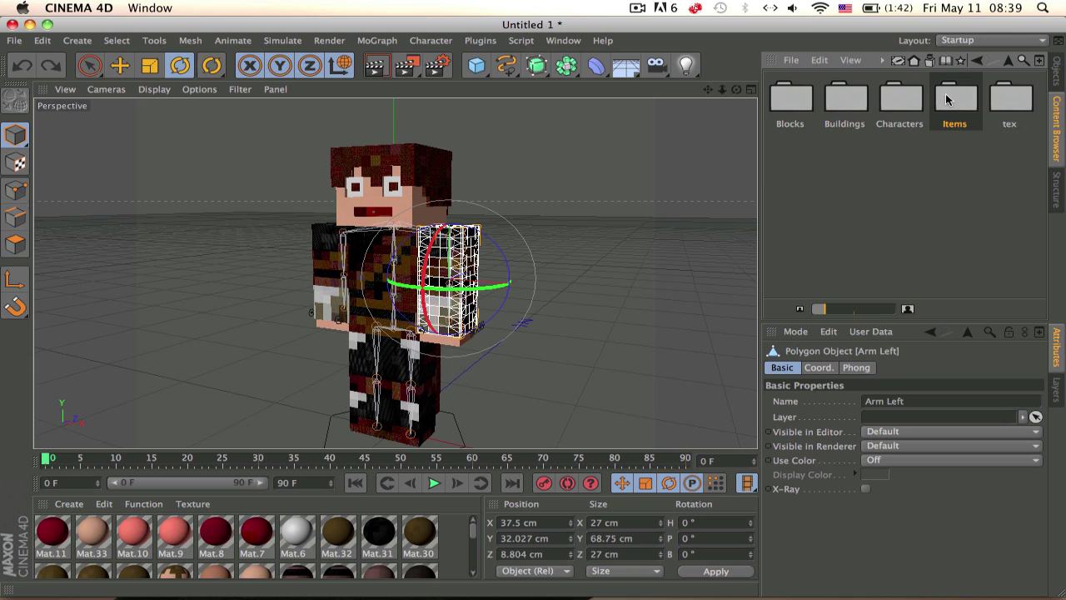
- Add the Diamond Pickaxe to the scene and try rotating it to a 90° bank in front of the Hero
left_click(805, 111)
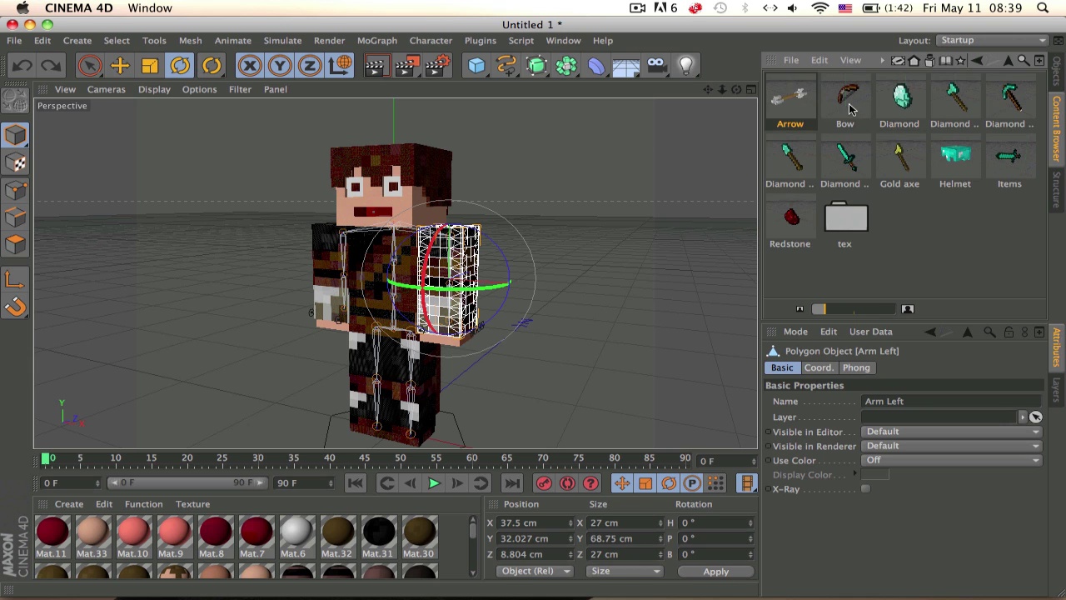
left_click(850, 108)
left_click(1008, 95)
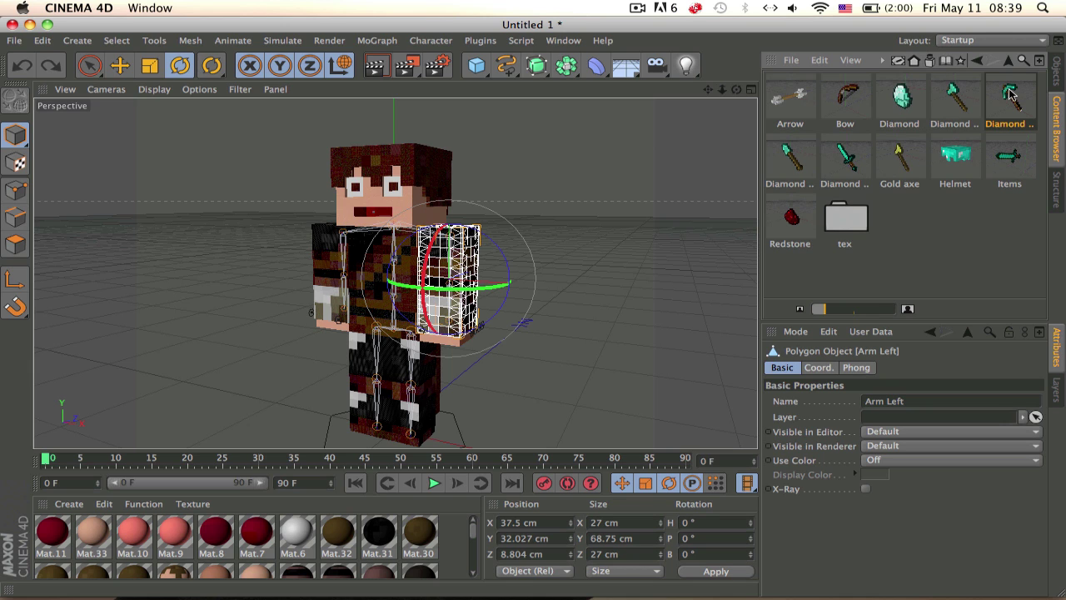
double_click(1016, 102)
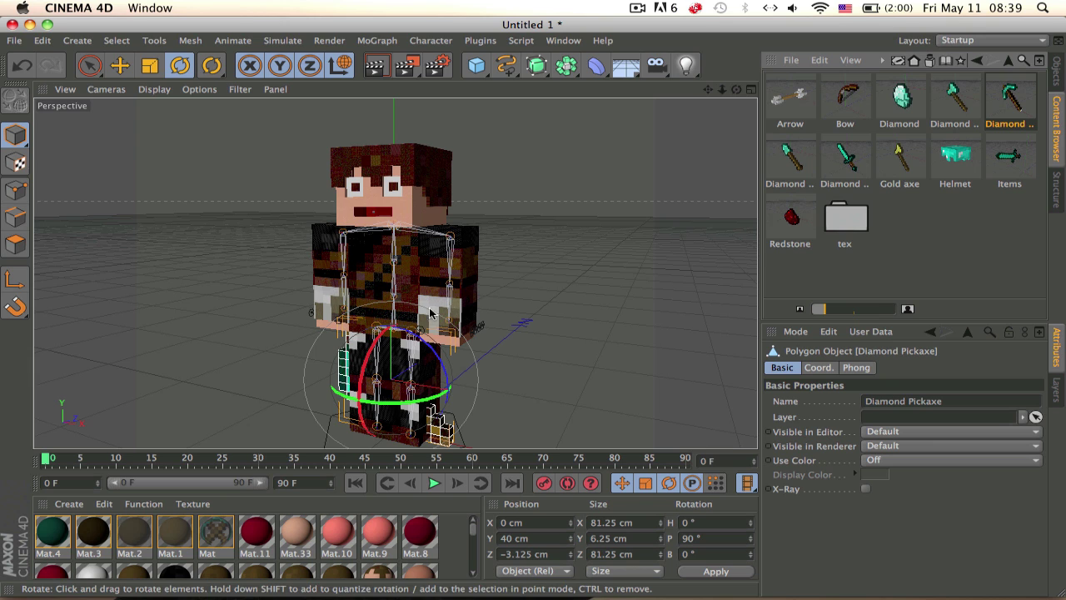
left_click_drag(420, 398, 541, 379)
key("e")
key("r")
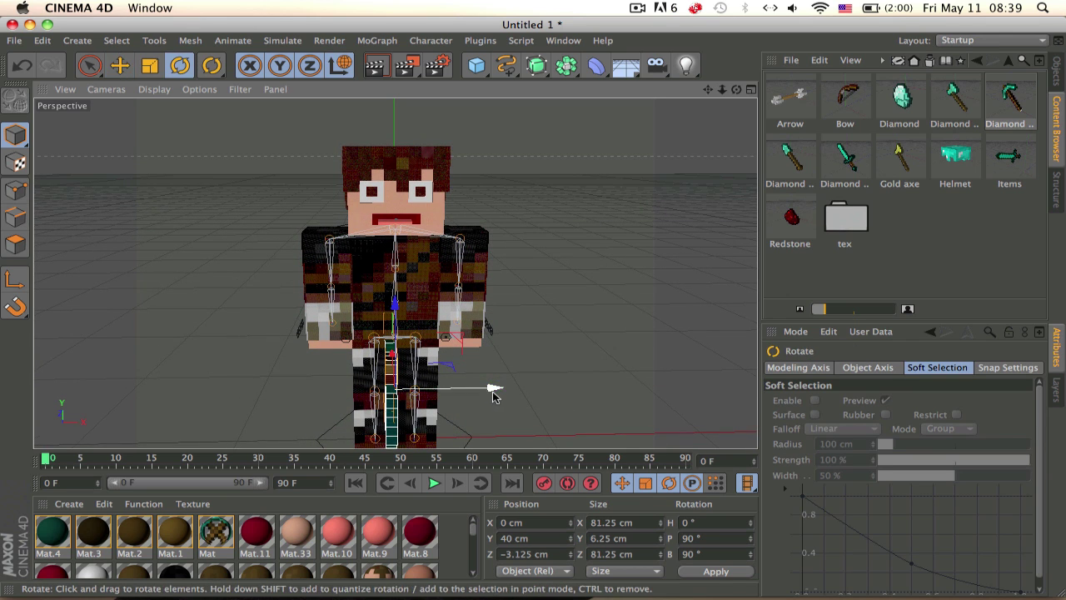
left_click_drag(419, 419, 428, 418)
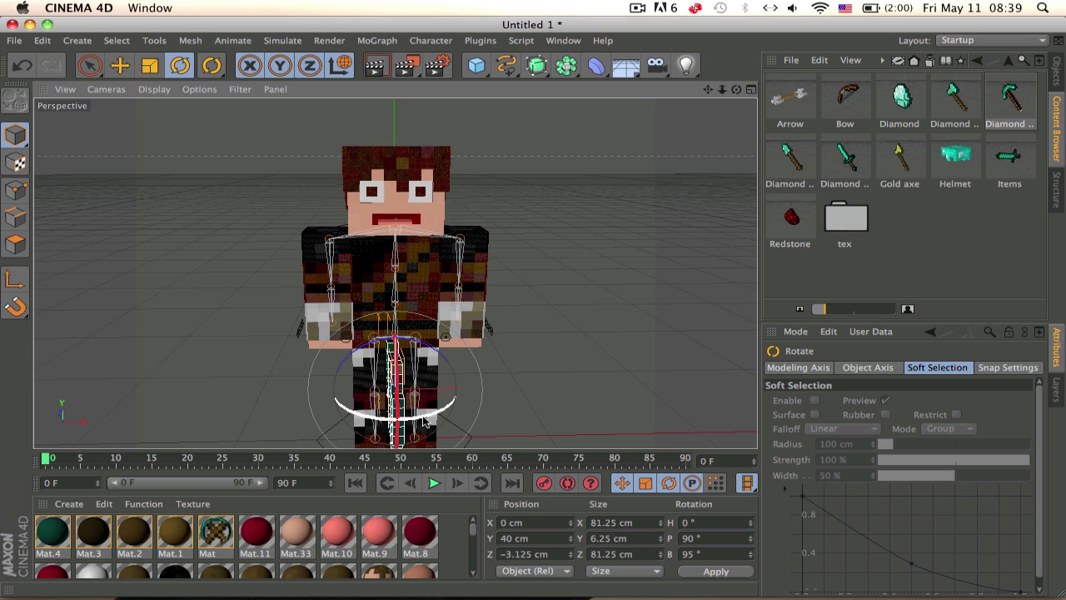
- Undo the pickaxe's rotations and its insertion into the scene
key("super+z")
key("super+z")
key("super+z")
key("super+z")
key("super+z")
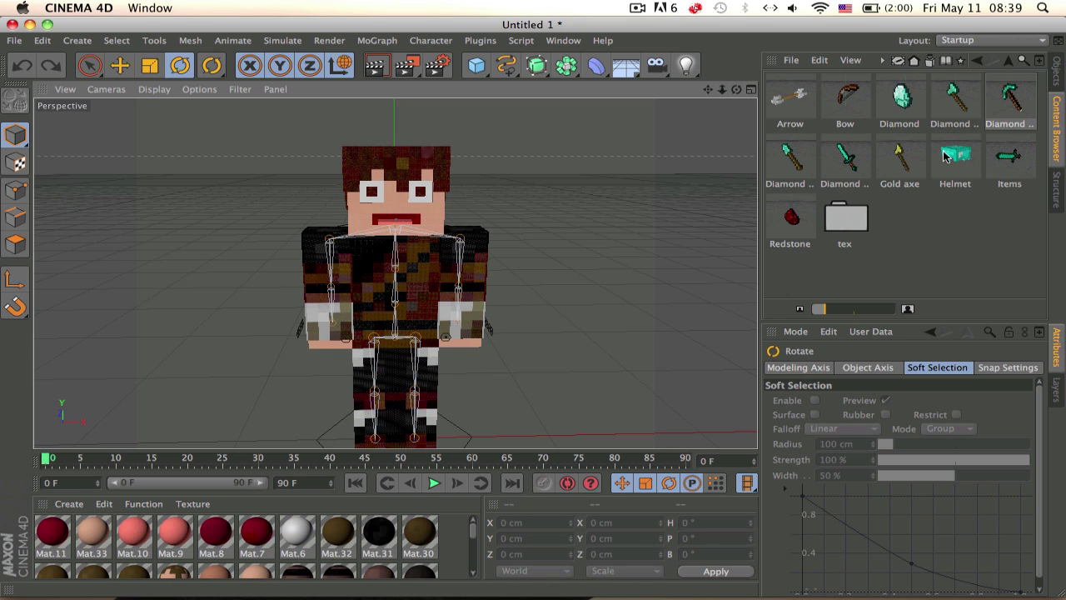
- Try the Diamond axe in the scene and undo its insertion
double_click(953, 110)
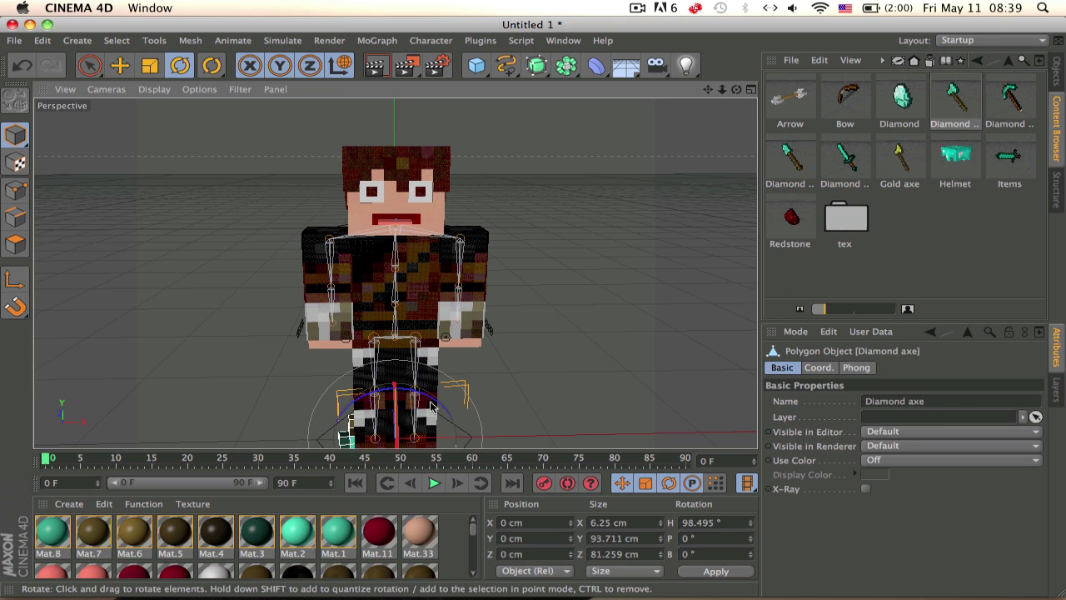
middle_click_drag(441, 401, 419, 322, "alt")
key("super+z")
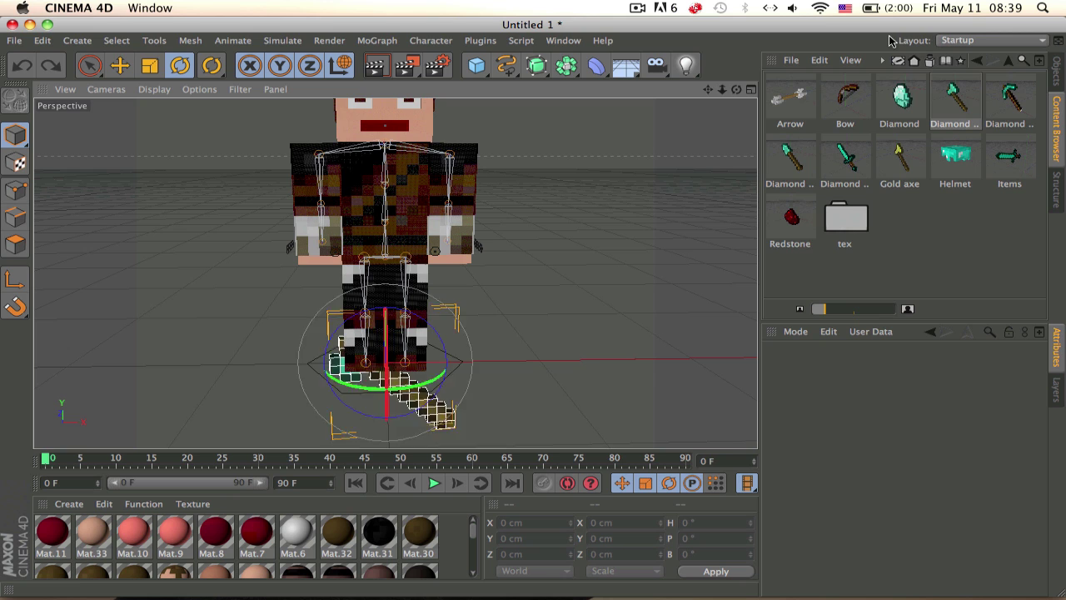
- Add the Diamond Sword, rotate its heading to 90°, and move it to X -30 cm beside the Hero's right leg
double_click(844, 158)
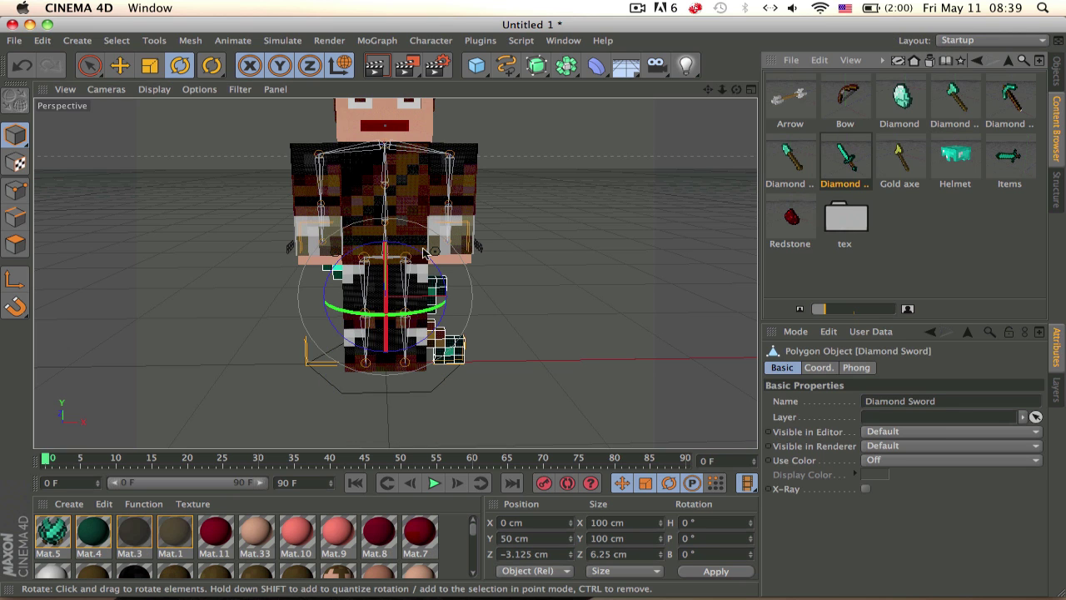
left_click_drag(408, 318, 492, 292)
key("e")
left_click_drag(362, 301, 302, 296)
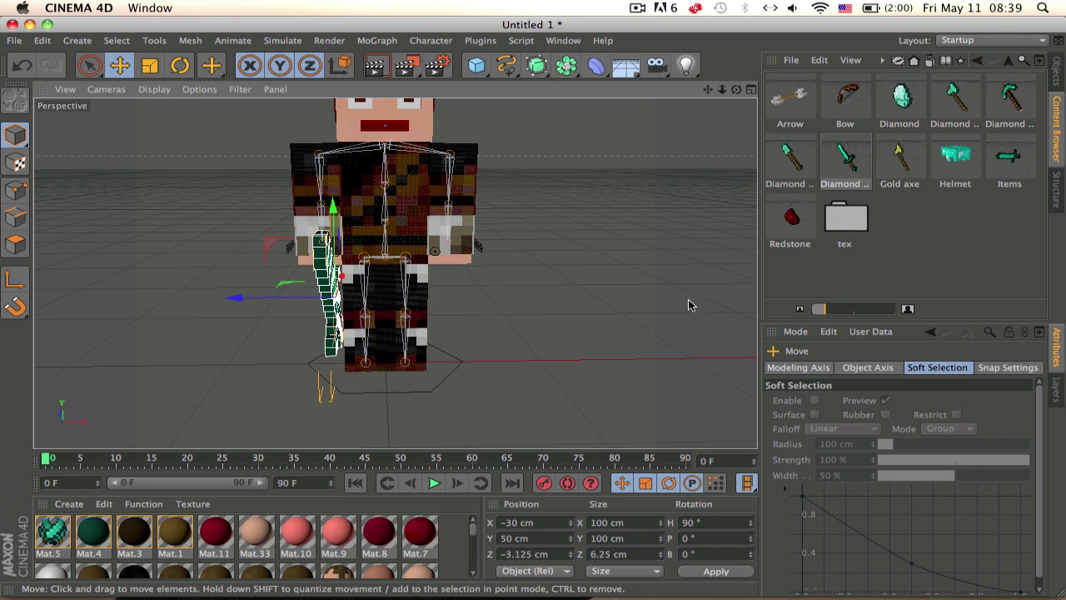
- Enable quantizing for movement in the snap settings with a step of 3.125 cm
left_click(1056, 396)
left_click(1055, 371)
left_click(1008, 369)
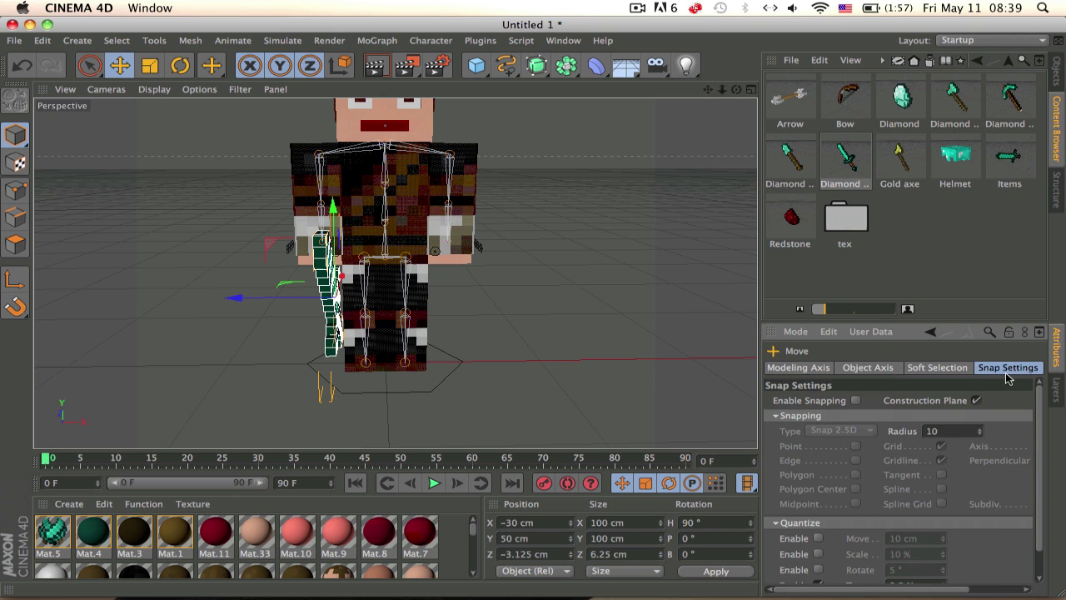
left_click(819, 538)
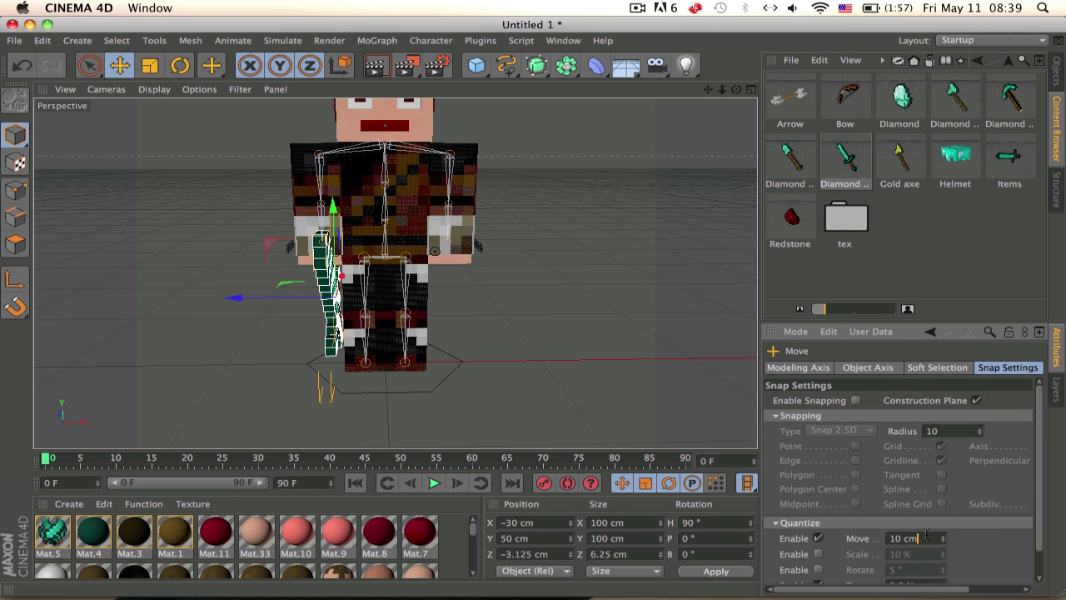
key("Return")
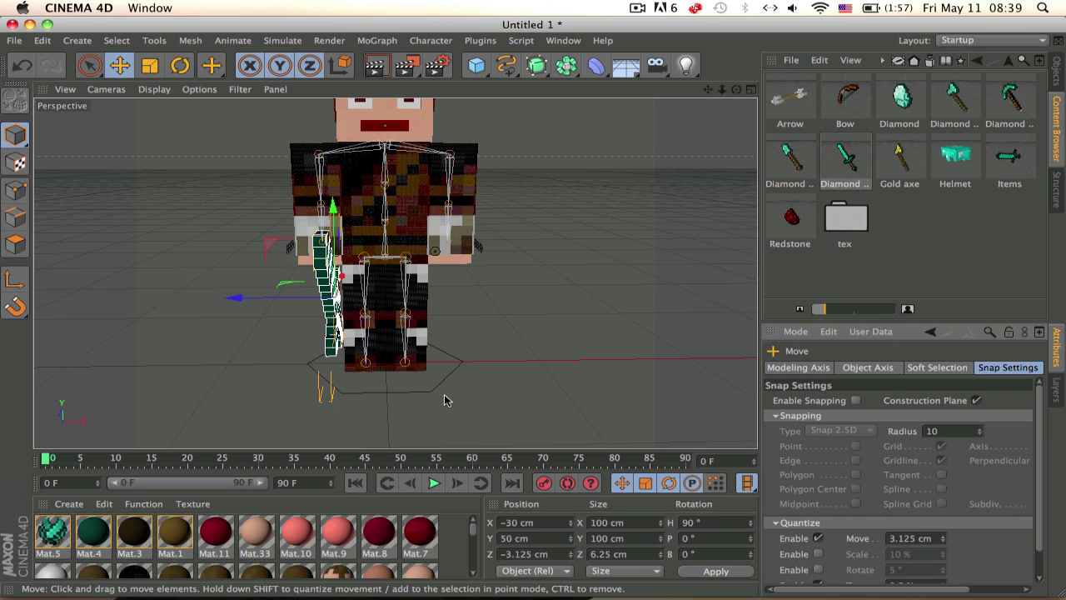
- Move the Diamond Sword to X -33.125 cm and raise it to Y 112.5 cm beside the right arm
left_click_drag(334, 265, 390, 270, "alt")
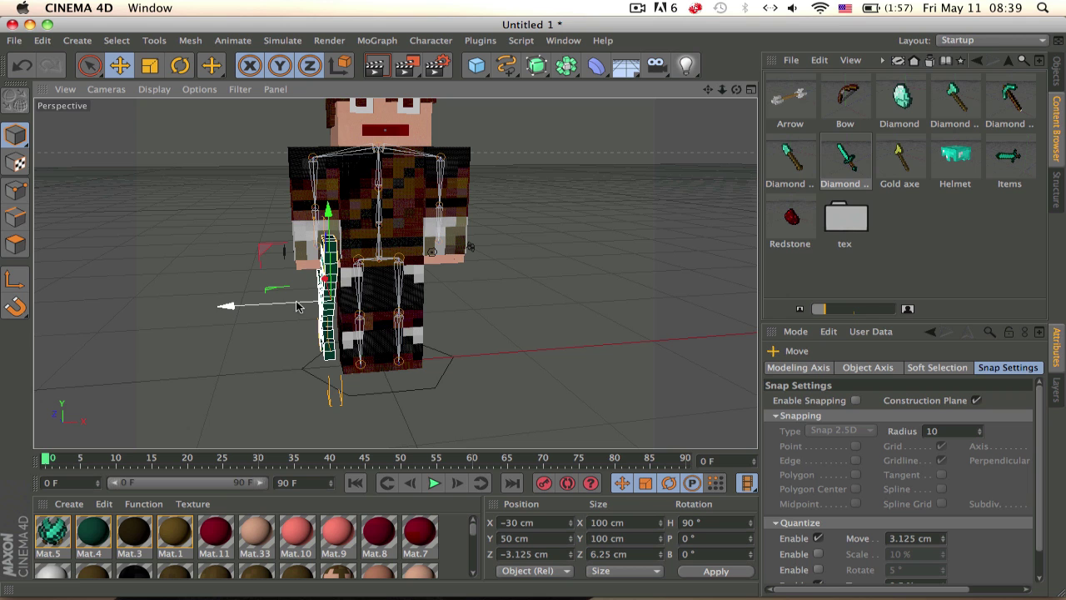
left_click_drag(297, 302, 293, 303)
left_click_drag(323, 218, 324, 120)
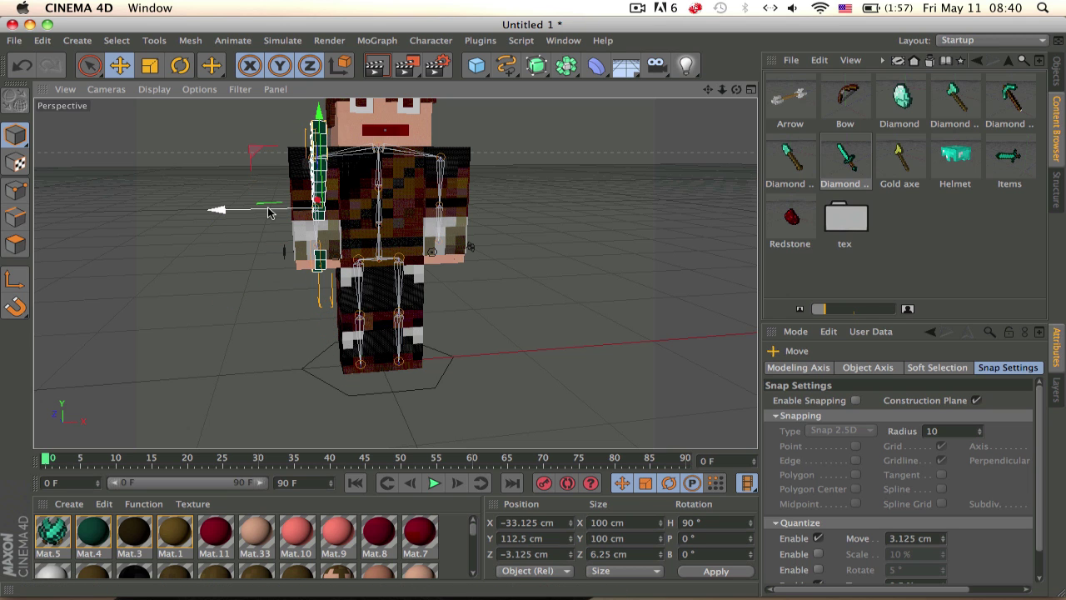
- Rotate the Diamond Sword to a bank of -45° so its blade points straight forward
left_click_drag(394, 272, 552, 225, "alt")
key("r")
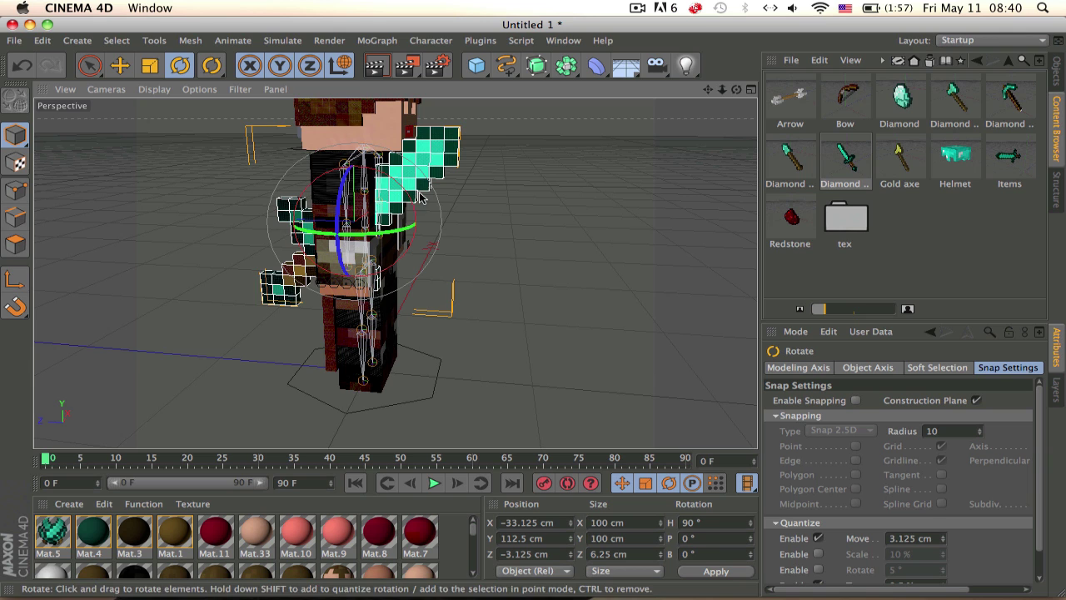
left_click_drag(407, 197, 436, 239)
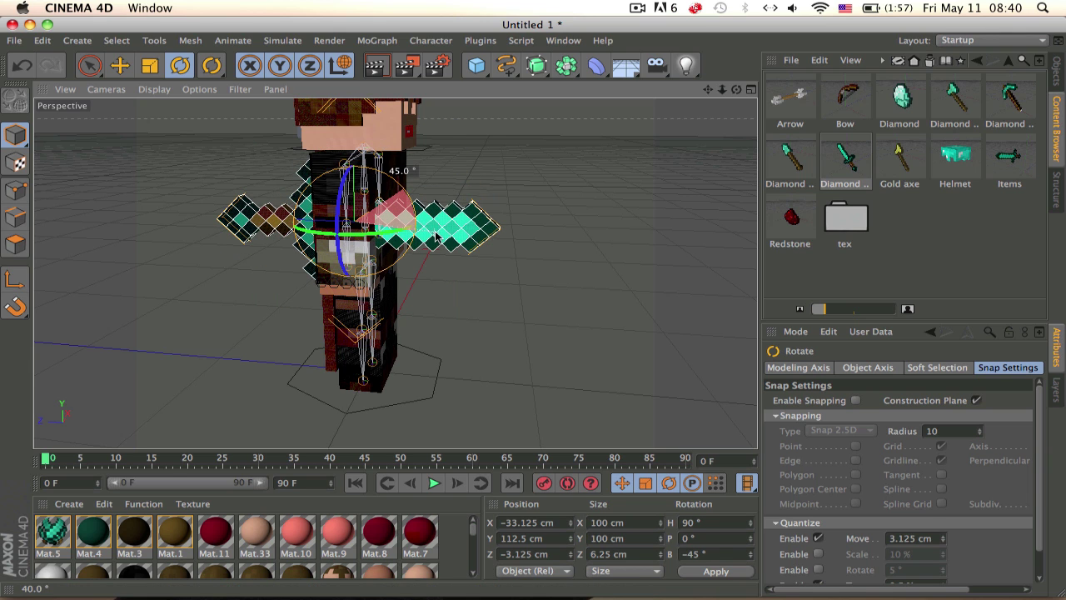
- Lower the Diamond Sword along its own axis to the right hand, at about Y 79.4 cm and Z -36.3 cm
key("e")
left_click(332, 211)
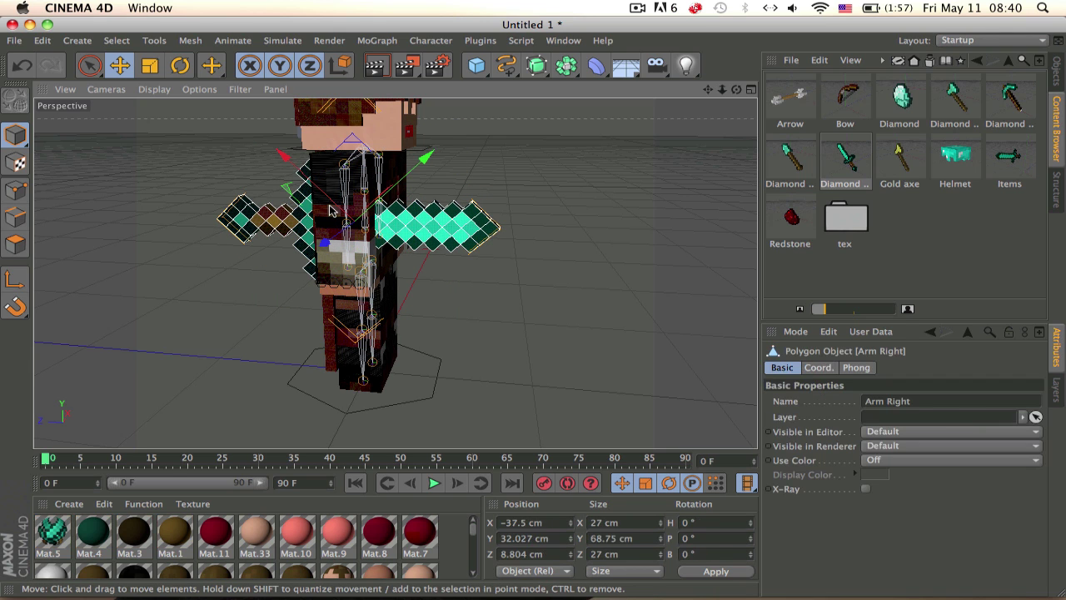
left_click(345, 207)
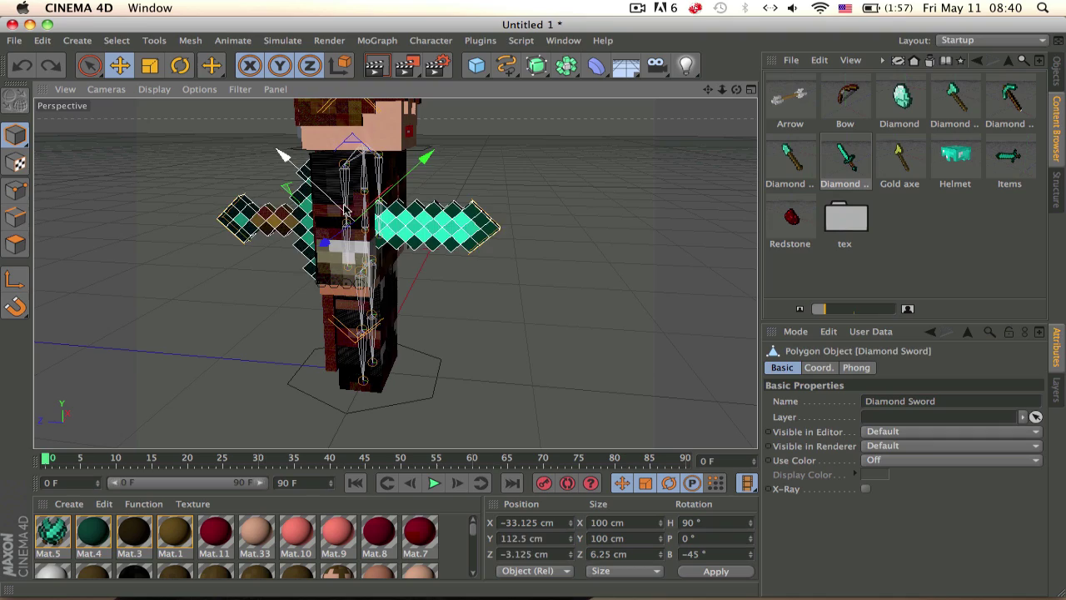
left_click_drag(346, 210, 188, 185)
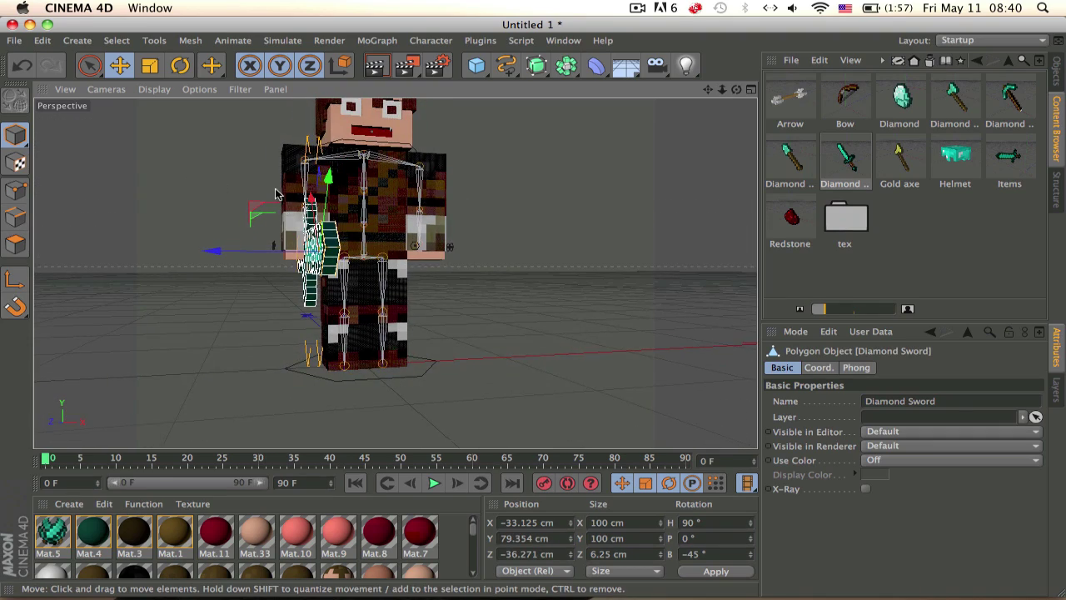
- Shift the Diamond Sword forward to about Y 83.8 cm and Z -49.5 cm so its handle sits in the right hand
left_click_drag(277, 194, 458, 209, "alt")
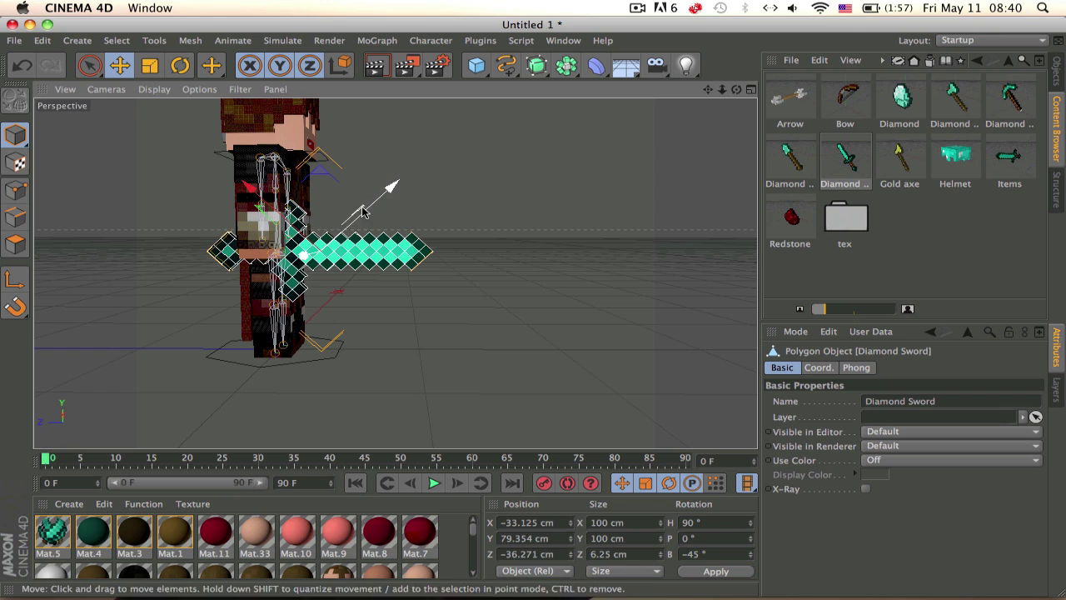
left_click_drag(371, 208, 404, 188)
mouse_move(306, 210)
left_mouse_down()
mouse_move(320, 230)
mouse_move(306, 217)
left_mouse_up()
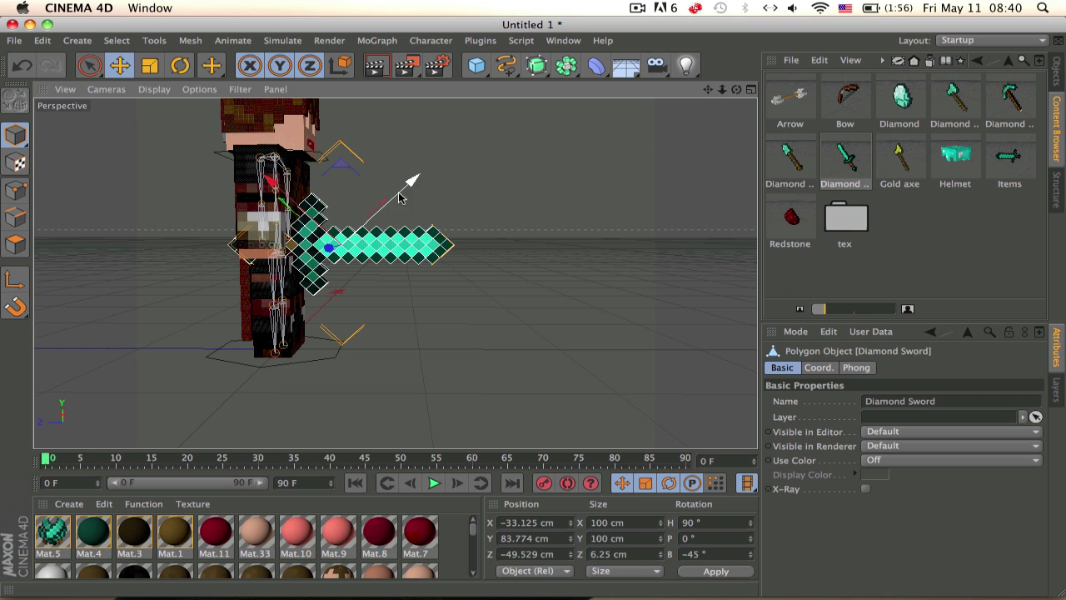
- Shift the Diamond Sword back toward the right hand, to about Y 86 cm and Z -42.9 cm
left_click_drag(400, 191, 396, 195)
left_click_drag(302, 216, 466, 207)
- Unfold the full Hero hierarchy and examine where the ArmRight3 joint sits in the right arm
left_click(1056, 67)
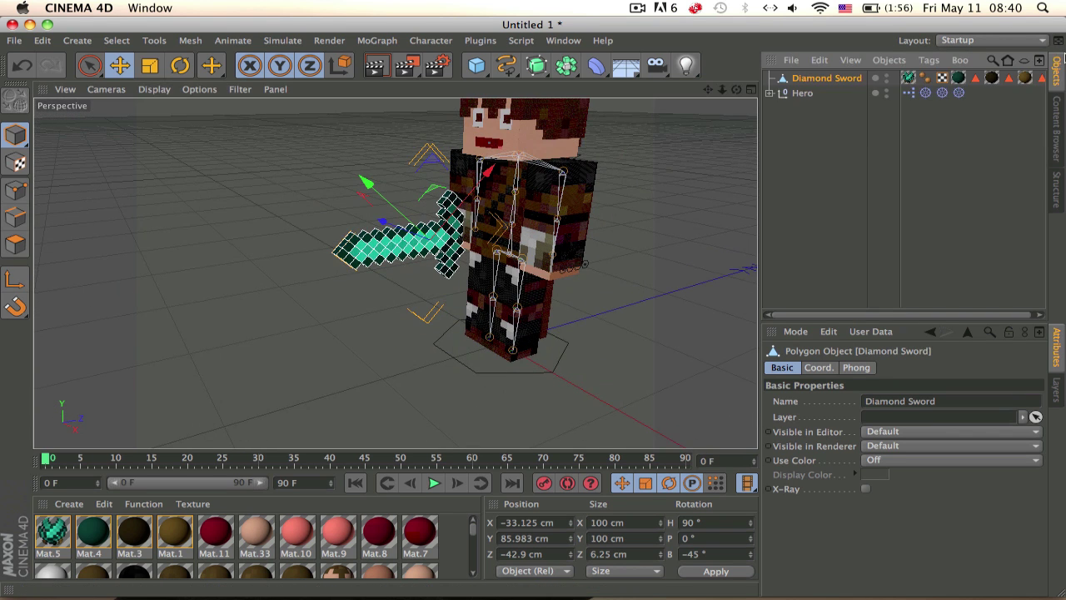
left_click(803, 93)
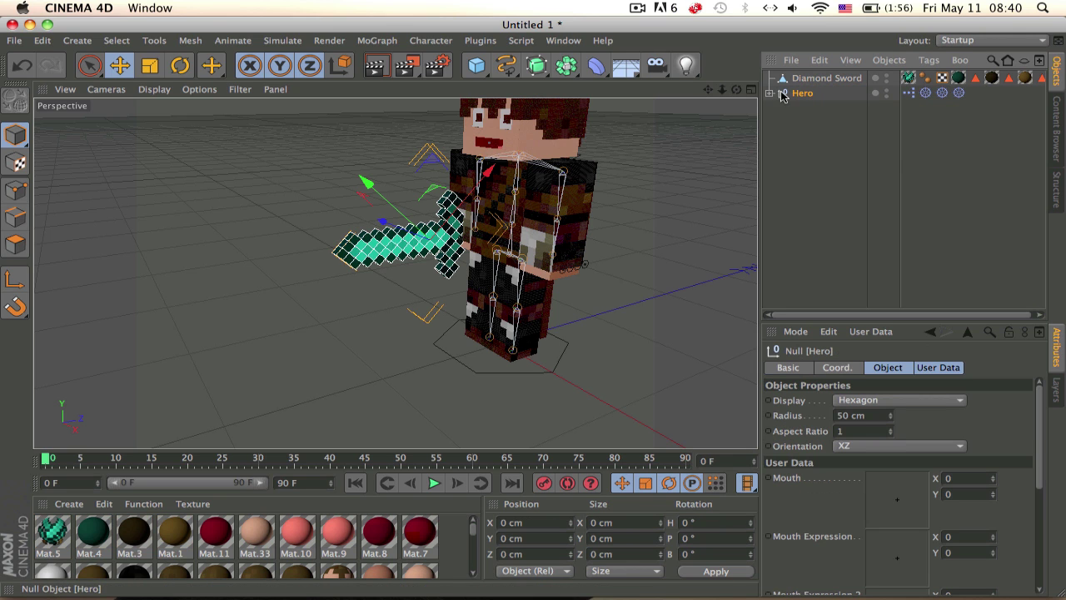
left_click(770, 92)
left_click(778, 138, "shift")
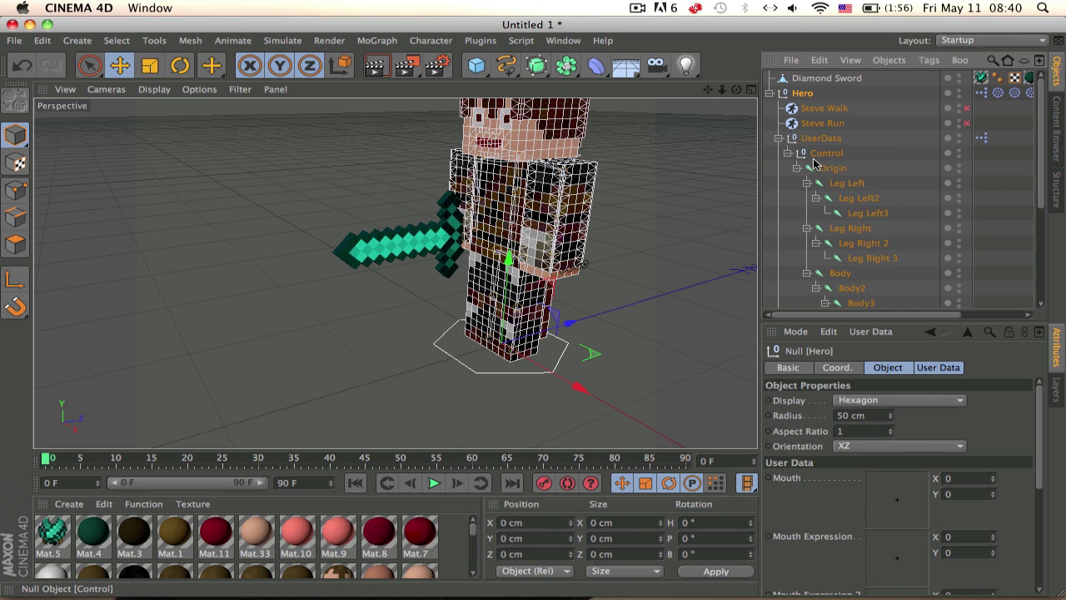
left_click(826, 152)
scroll(852, 275, "down", 5)
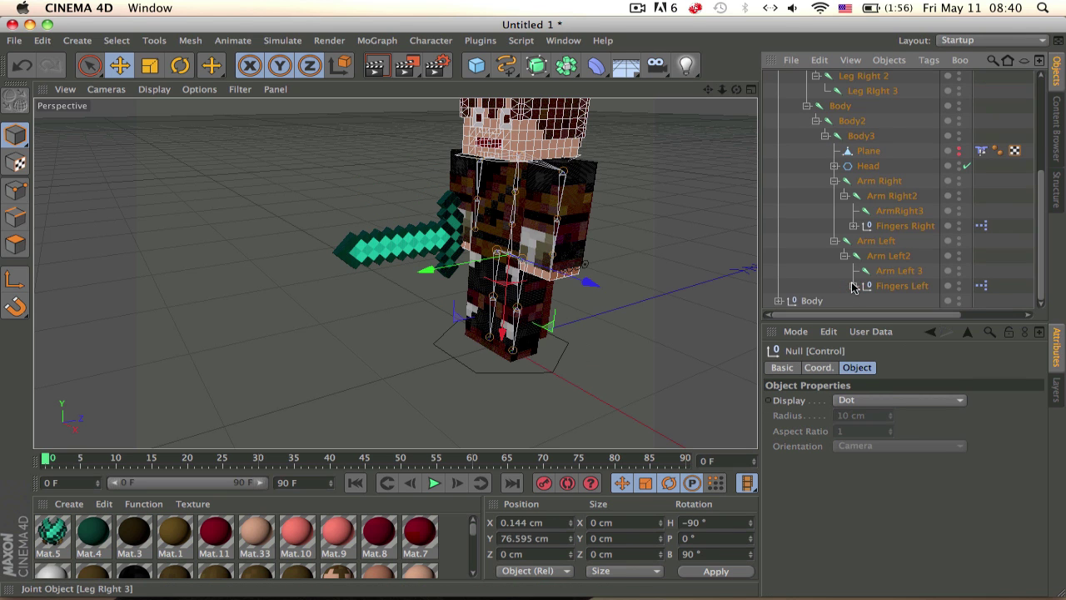
left_click(896, 271)
left_click(900, 226)
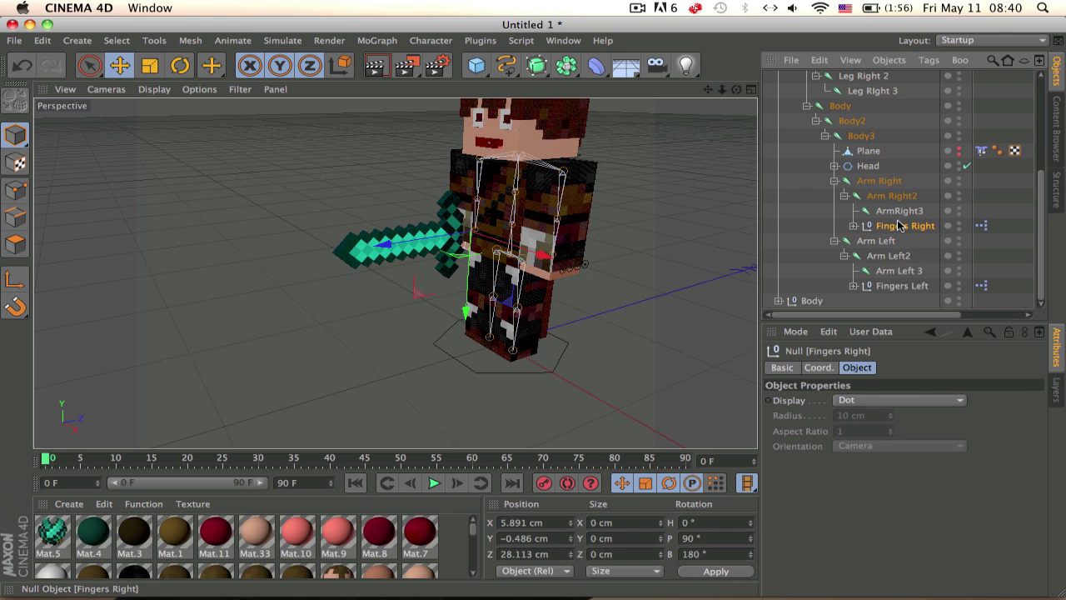
left_click(900, 210)
scroll(459, 250, "up", 3)
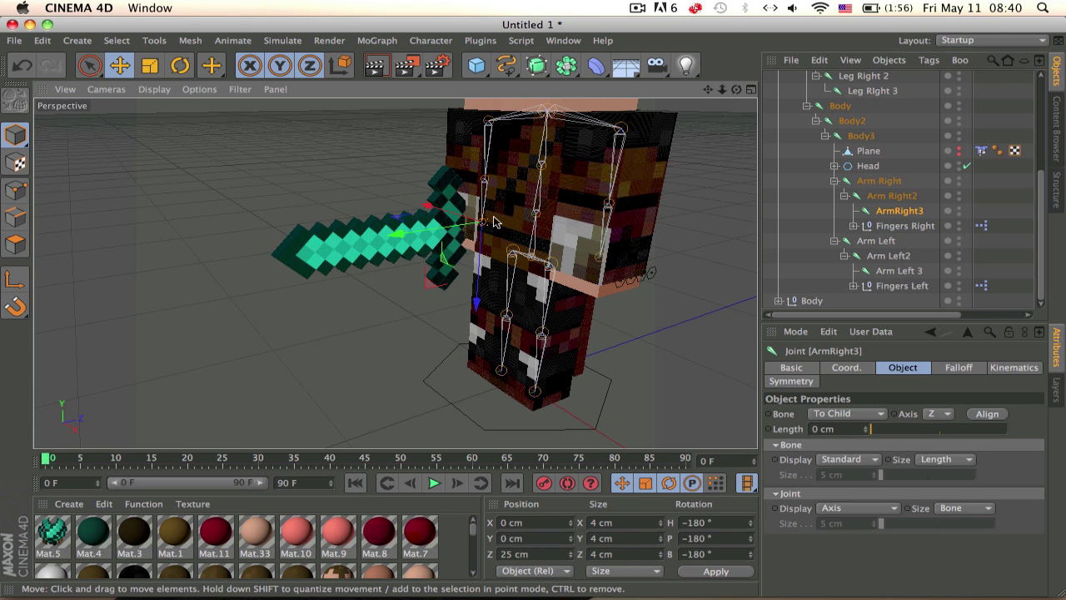
scroll(494, 221, "up", 1)
scroll(859, 221, "up", 5)
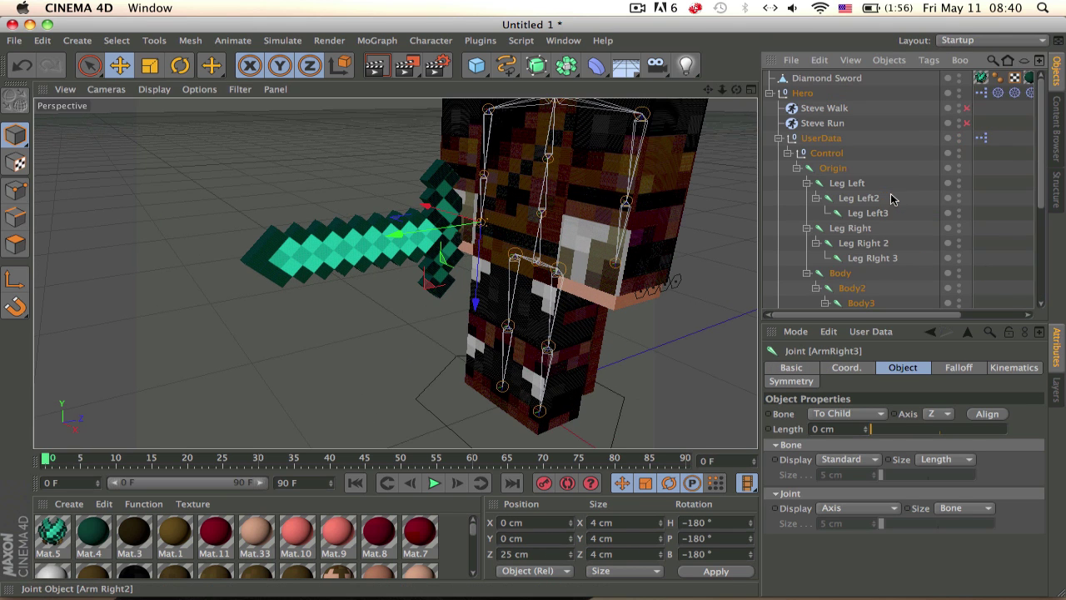
- Add a Constraint tag to the Diamond Sword
left_click(836, 78)
right_click(836, 80)
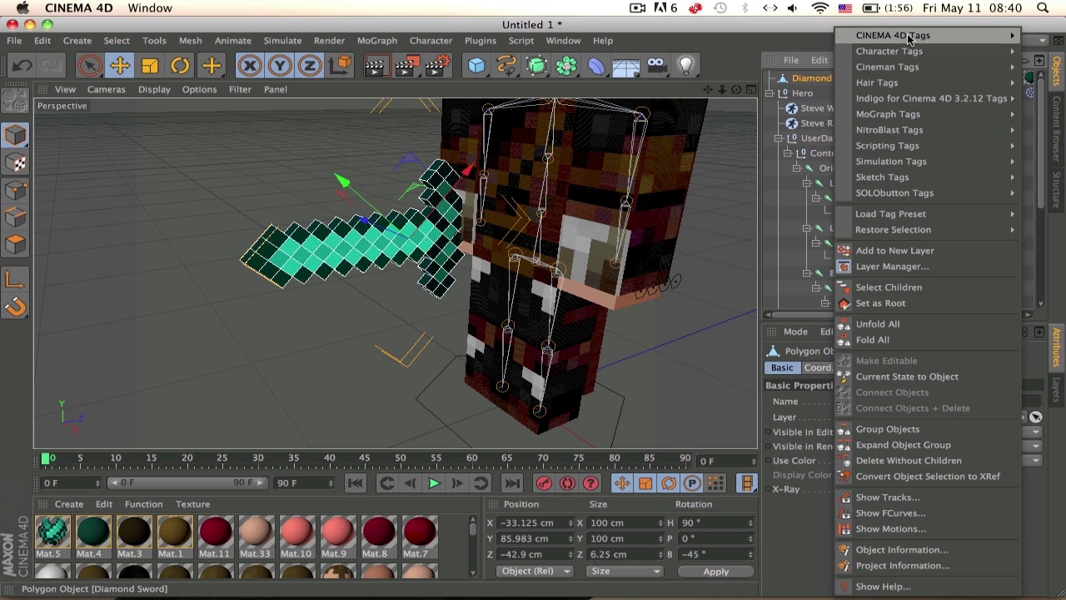
mouse_move(910, 37)
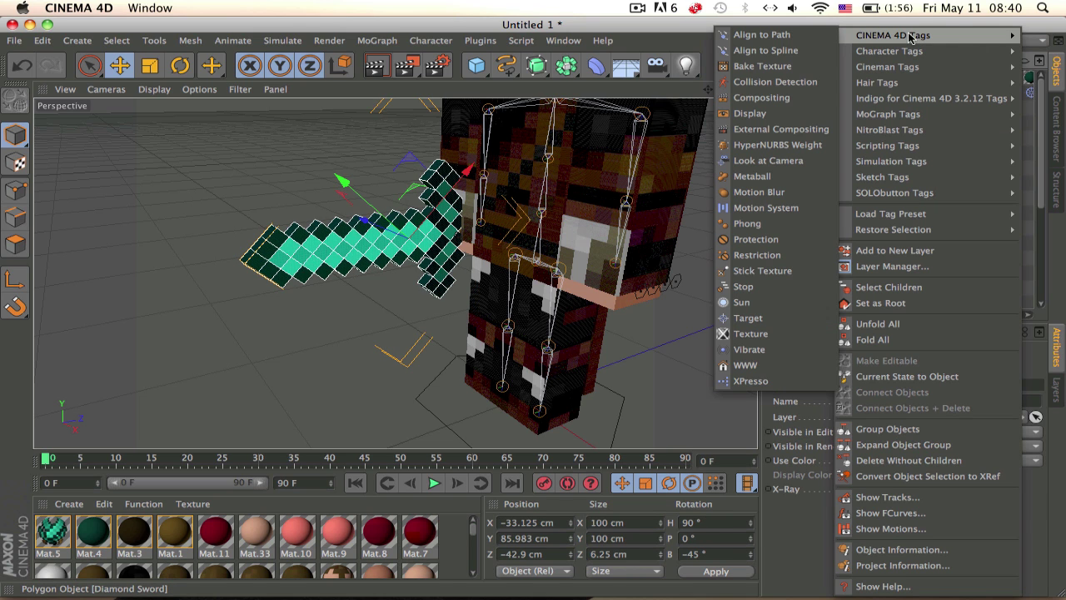
left_click(814, 73)
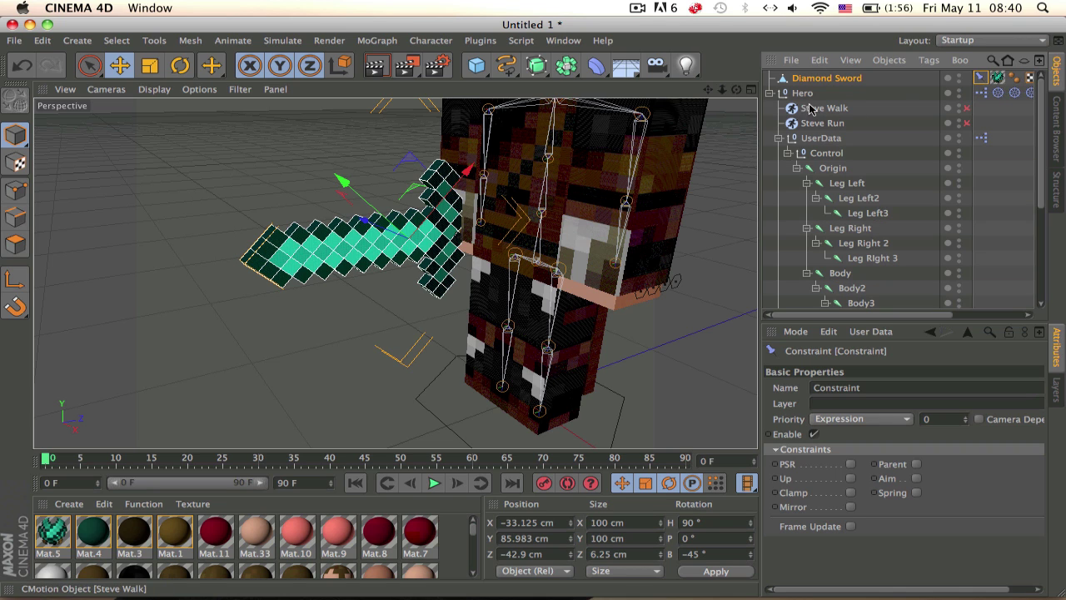
- Set the Diamond Sword constraint's priority to Generators and enable its PSR constraint
left_click(826, 78)
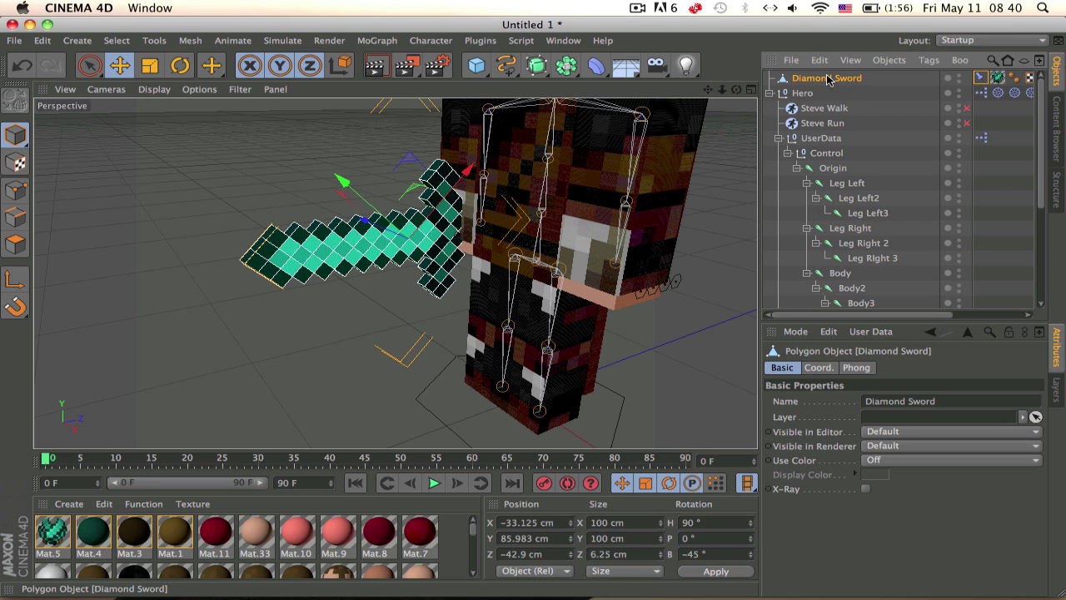
left_click(997, 77)
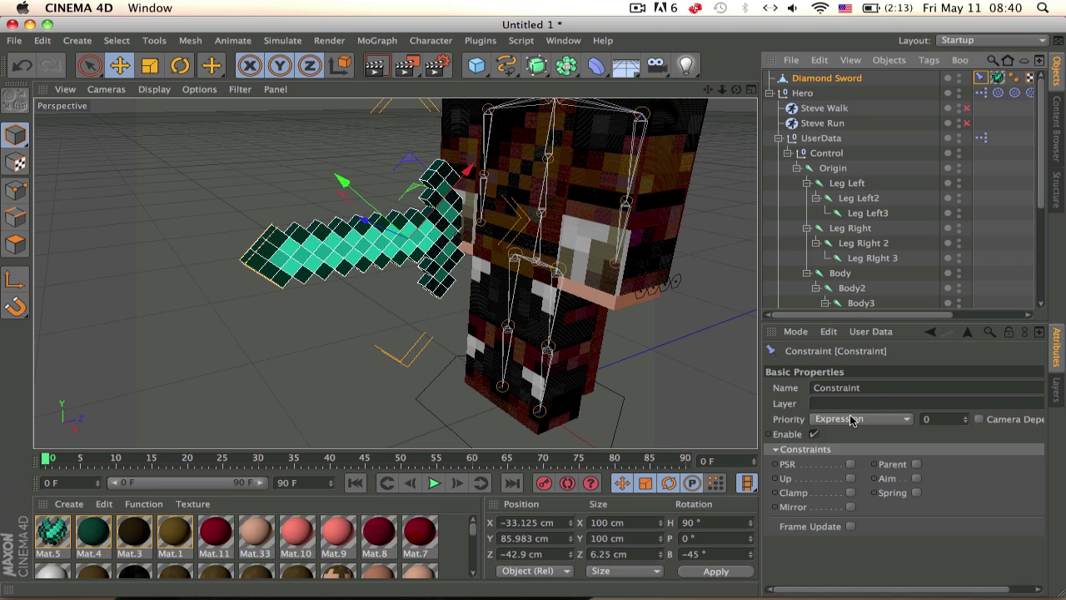
left_click(851, 419)
left_click(854, 497)
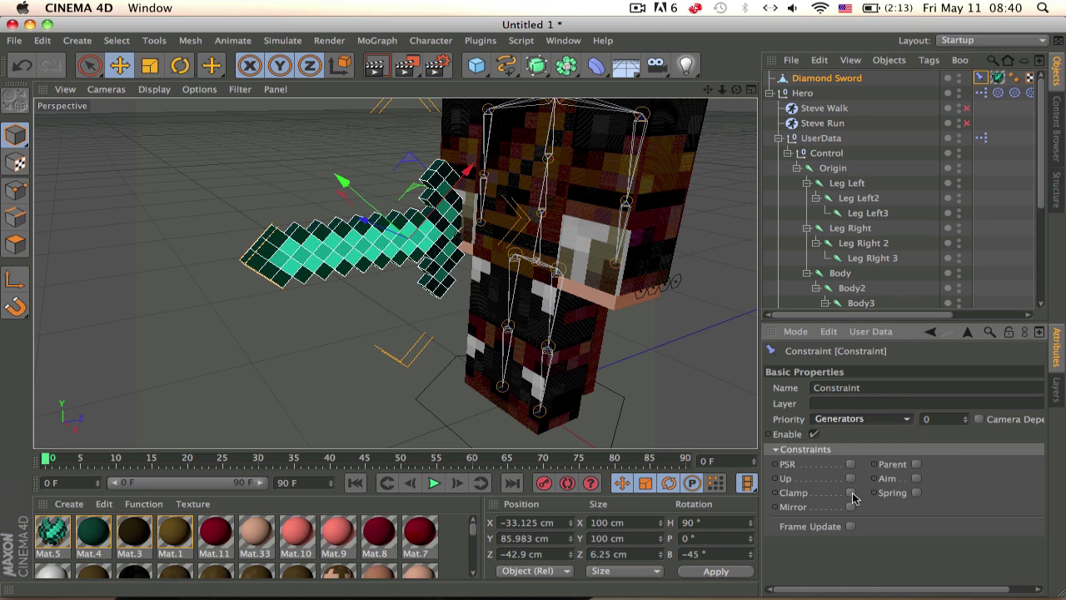
left_click(851, 464)
left_click(807, 367)
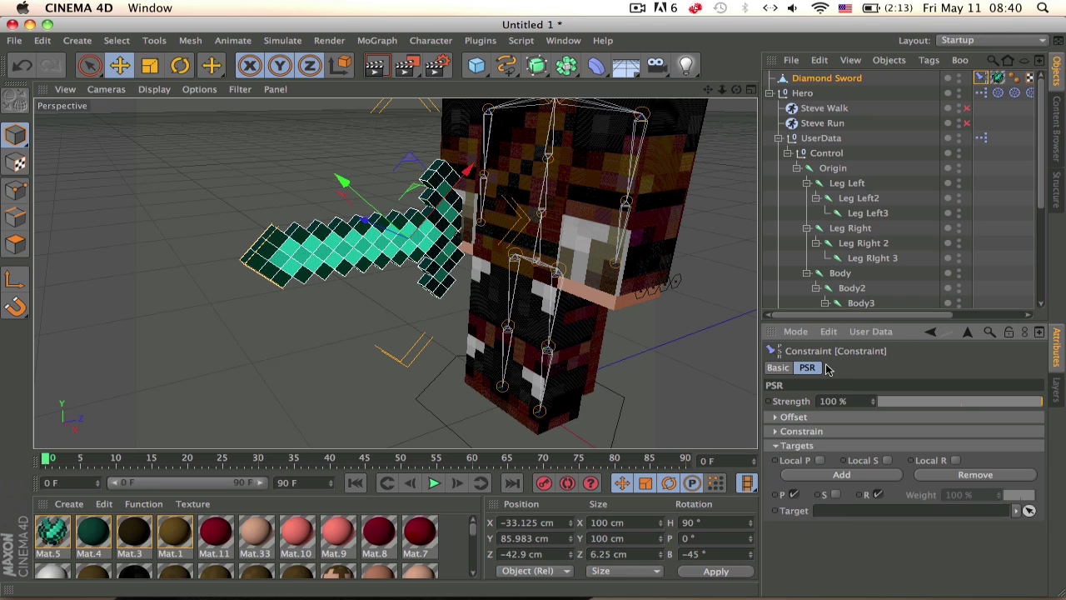
- Try to assign the ArmRight3 joint as the PSR target, and delete the Constraint tag from the Diamond Sword
scroll(893, 160, "down", 5)
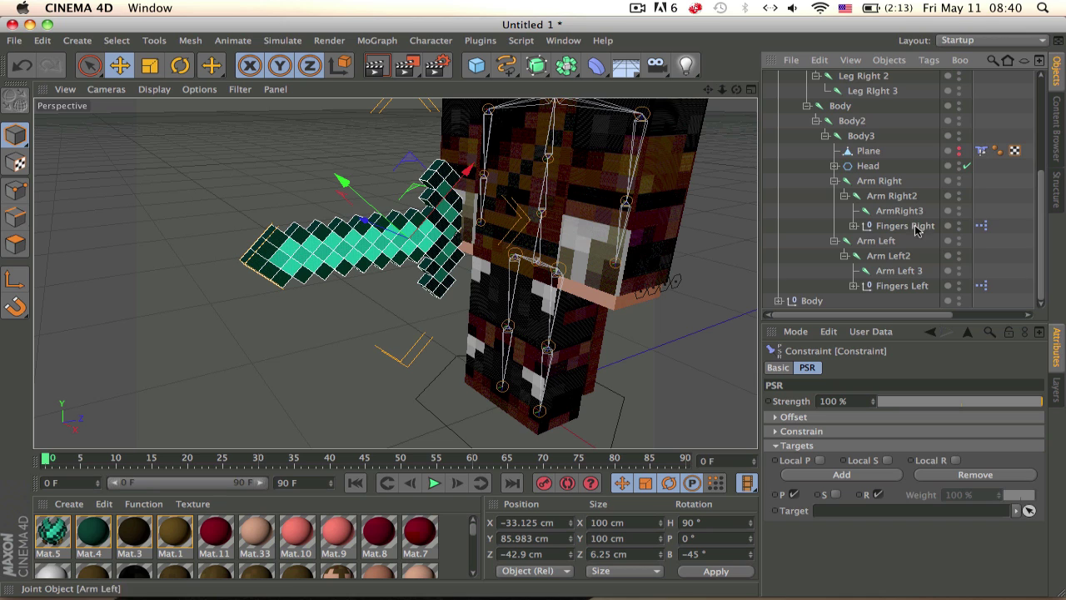
left_click(916, 213)
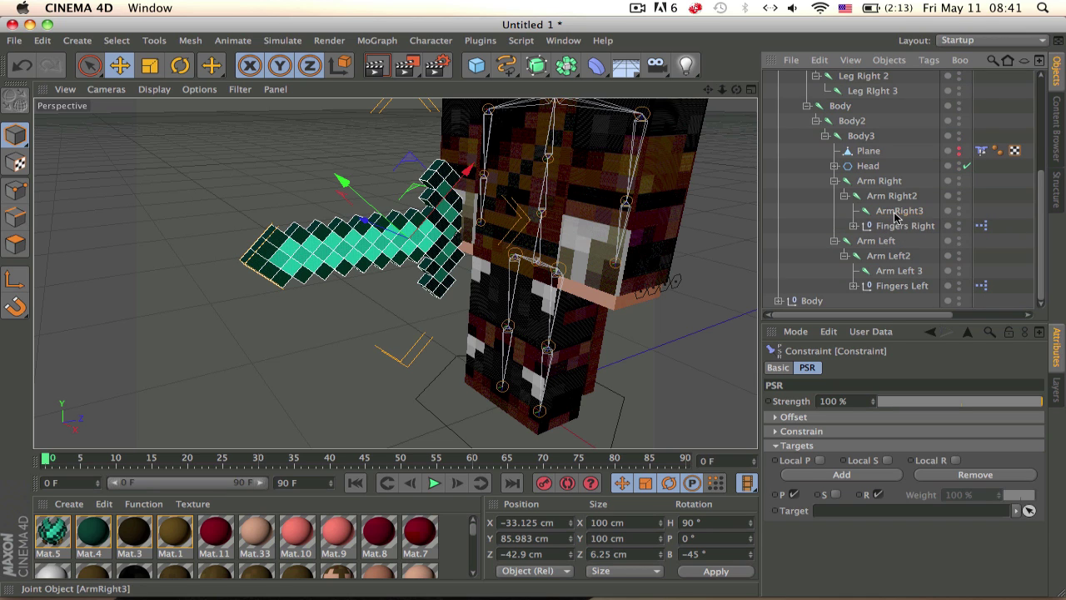
left_click(896, 213)
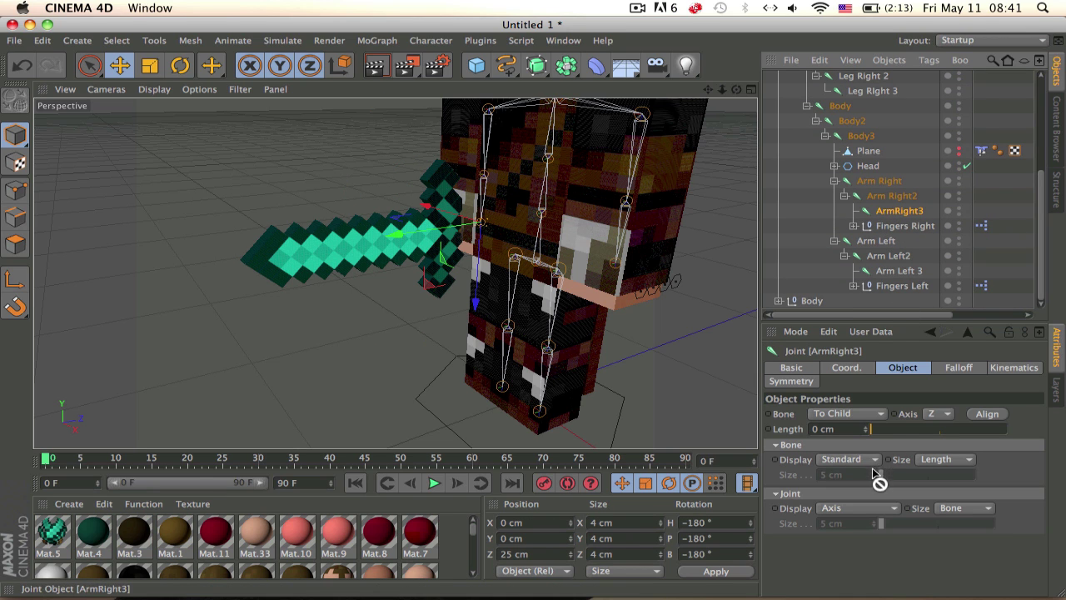
scroll(888, 205, "up", 5)
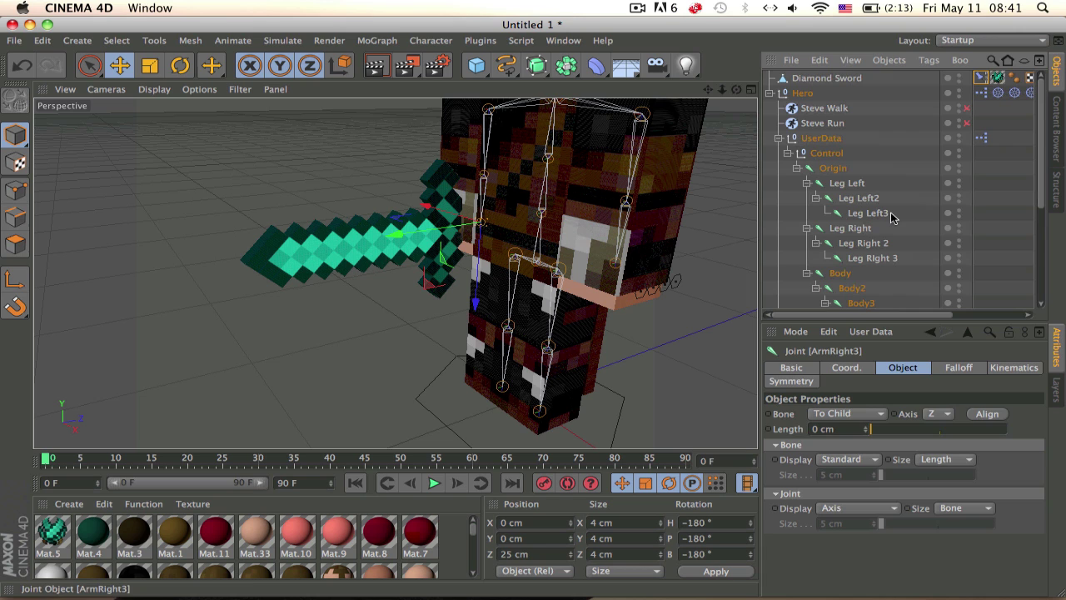
left_click(837, 78)
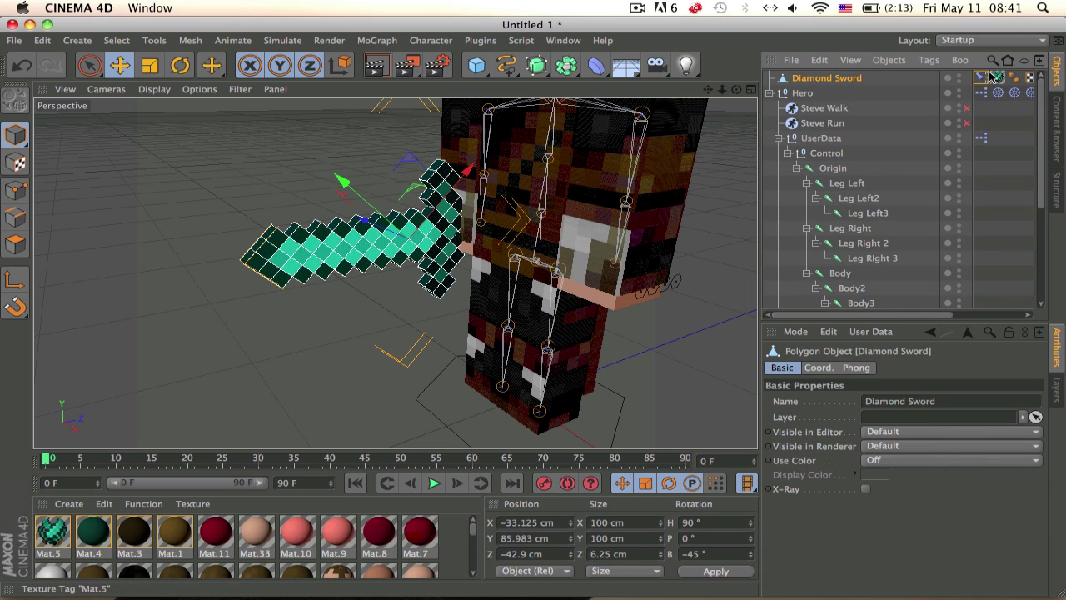
left_click(983, 77)
- Group the Diamond Sword under a null object
left_click(826, 79)
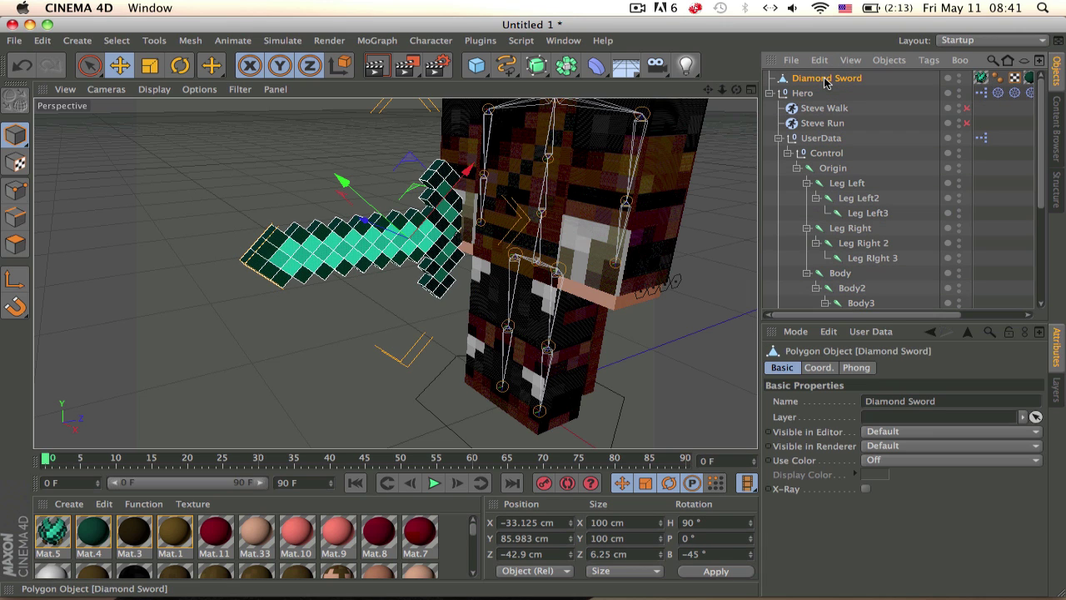
key("alt+g")
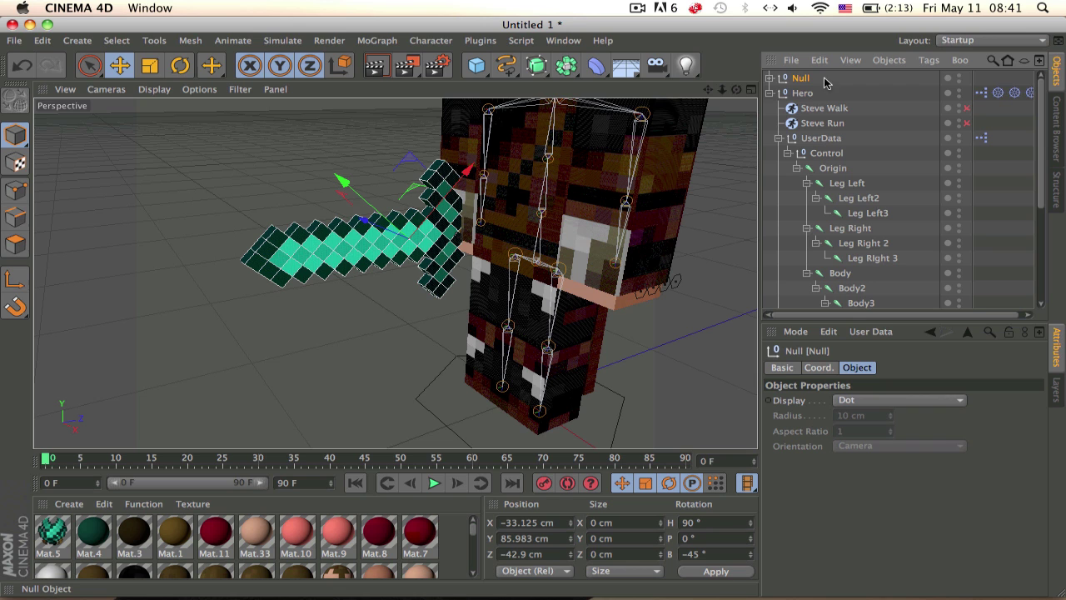
right_click(796, 79)
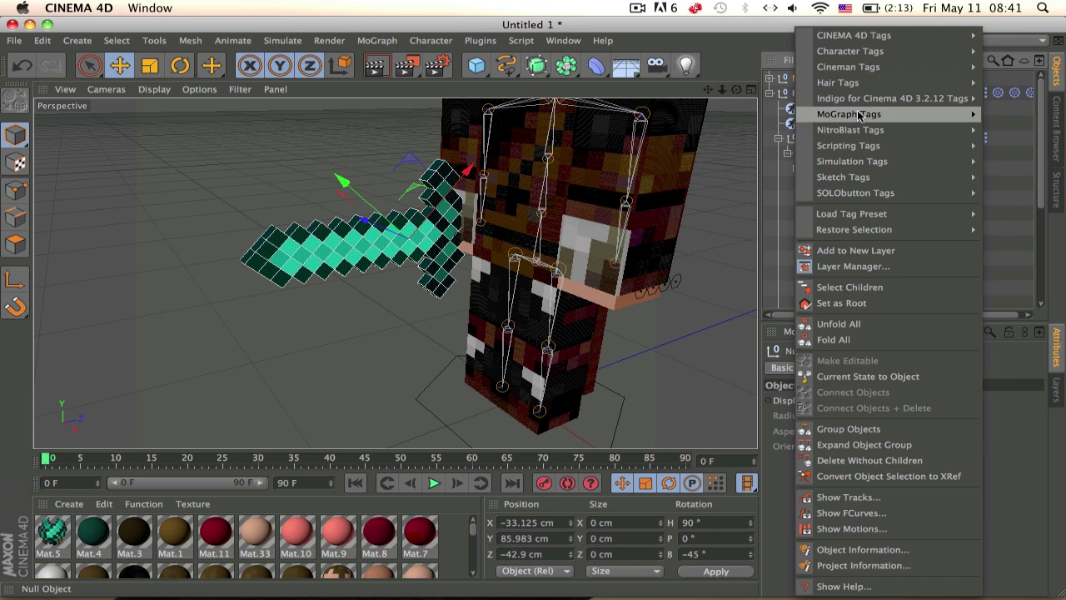
left_click(848, 381)
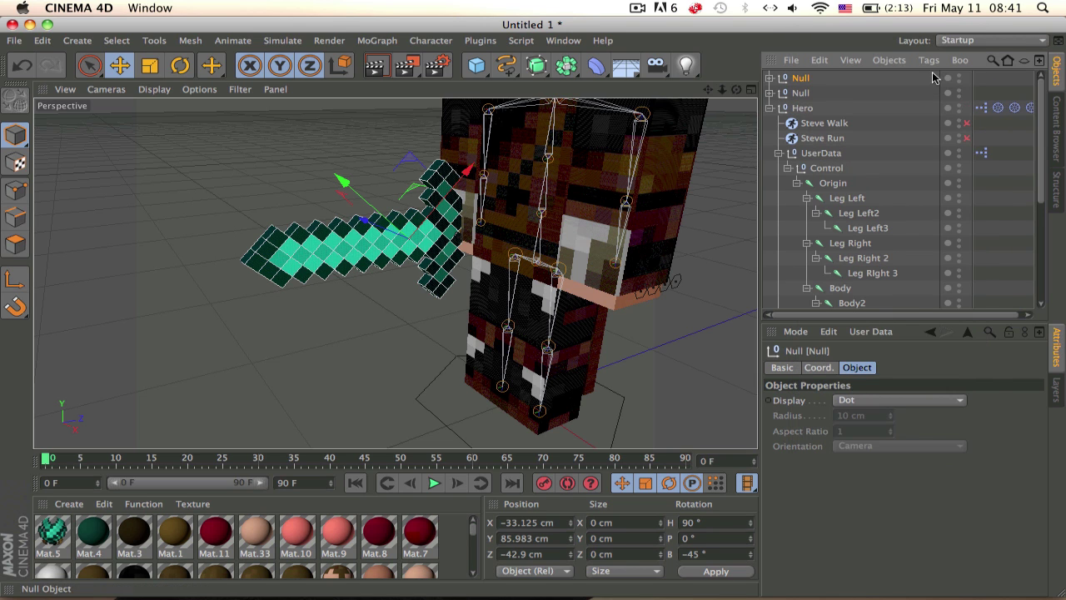
key("super+z")
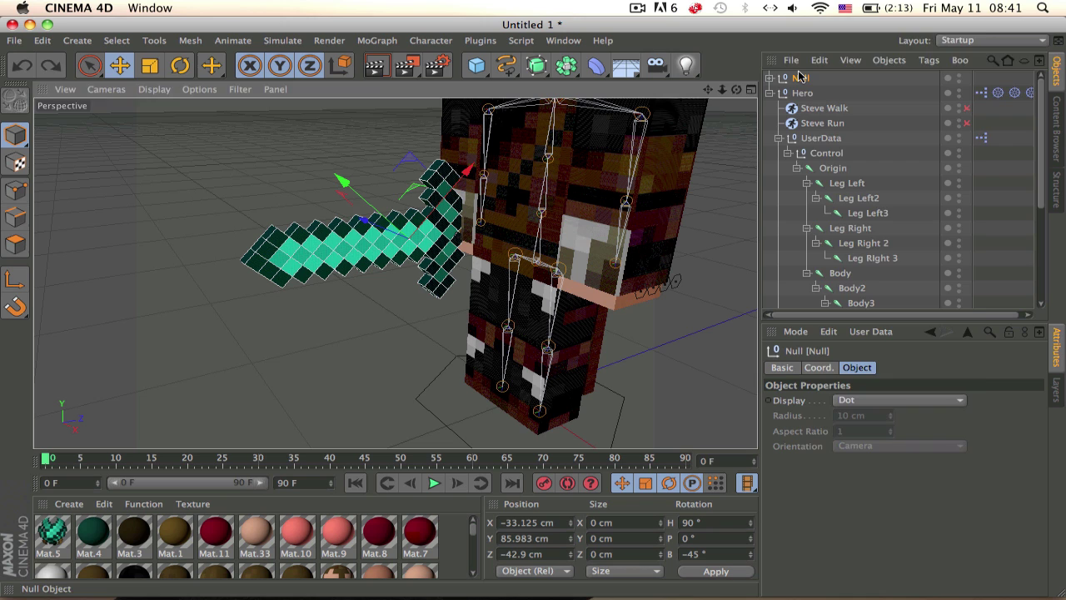
right_click(799, 77)
left_click(775, 166)
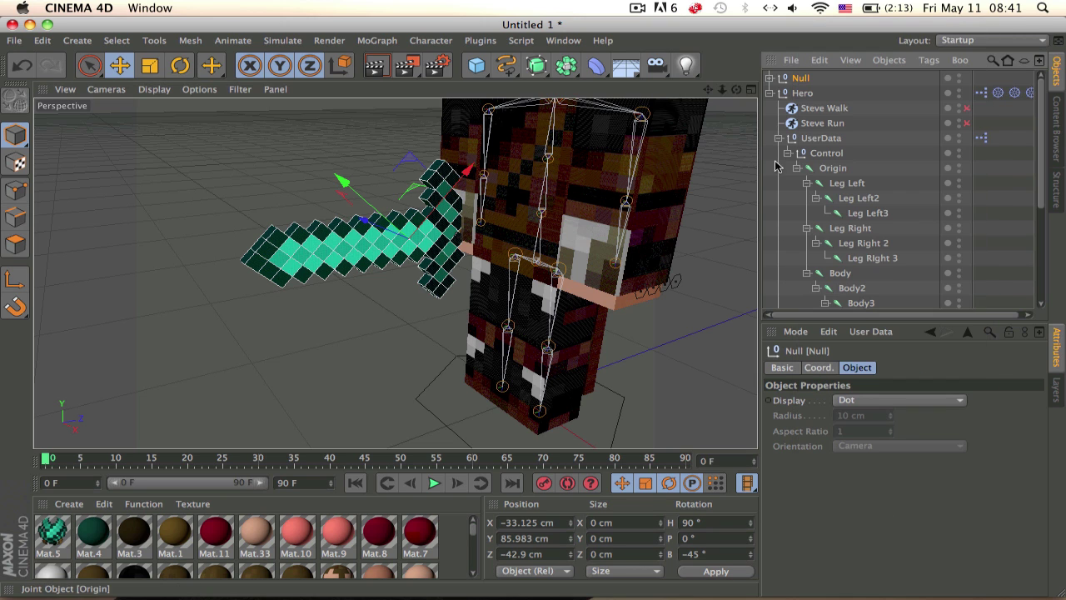
- Unfold the null that holds the Diamond Sword and rename it Item
left_click(769, 79)
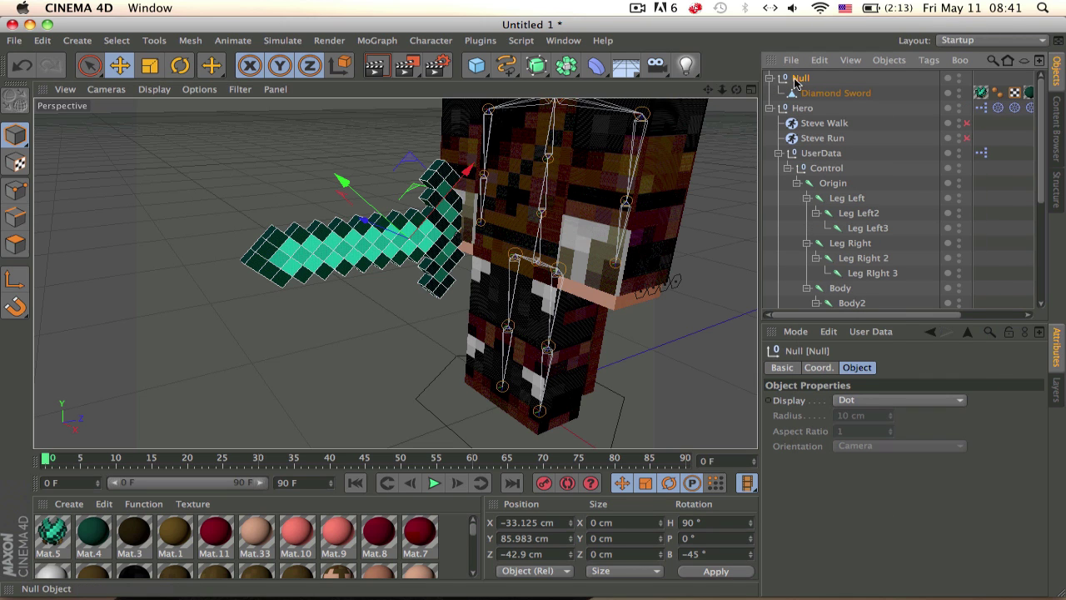
double_click(801, 79)
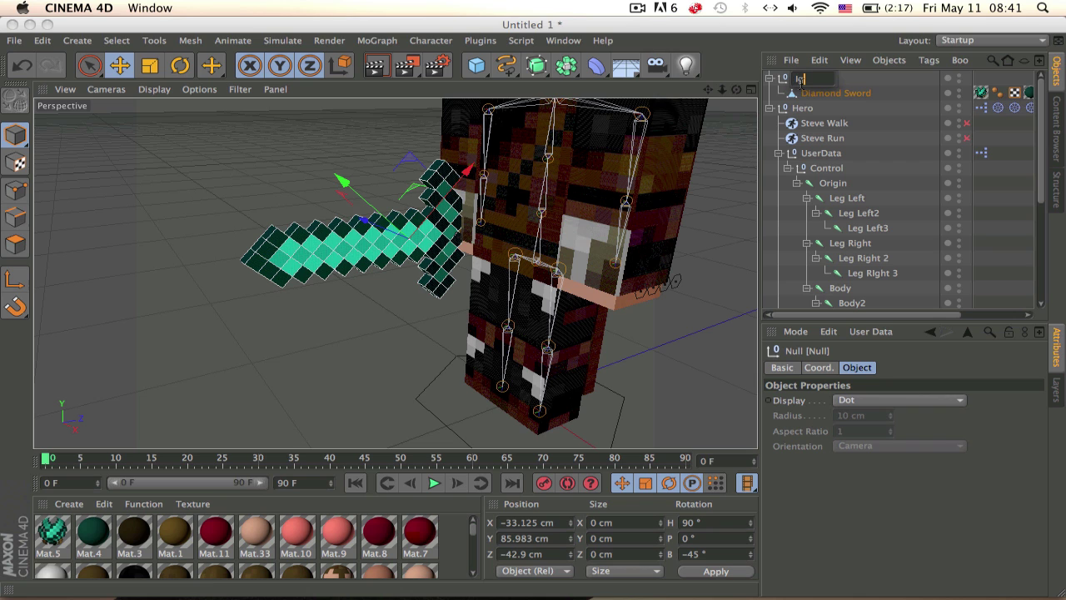
type("Item")
key("Return")
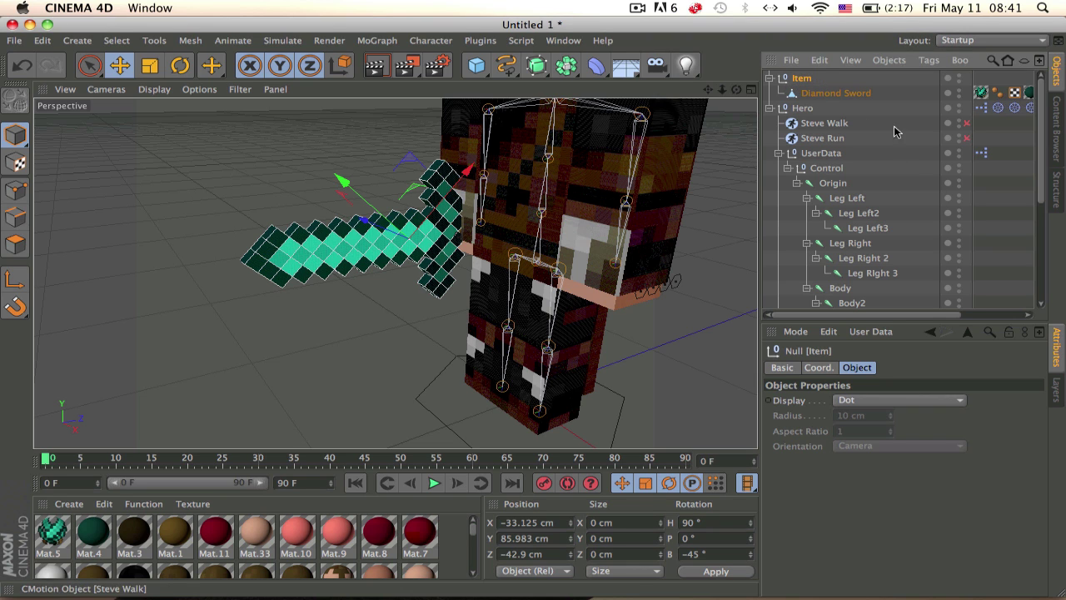
- Add a Constraint tag to the Item null
right_click(798, 87)
mouse_move(858, 50)
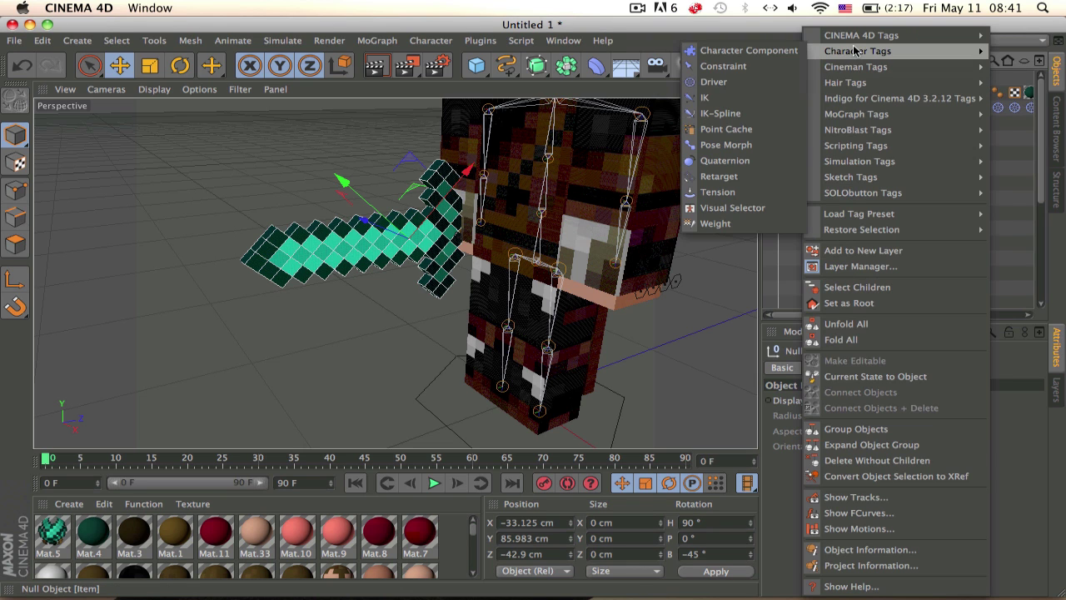
left_click(723, 67)
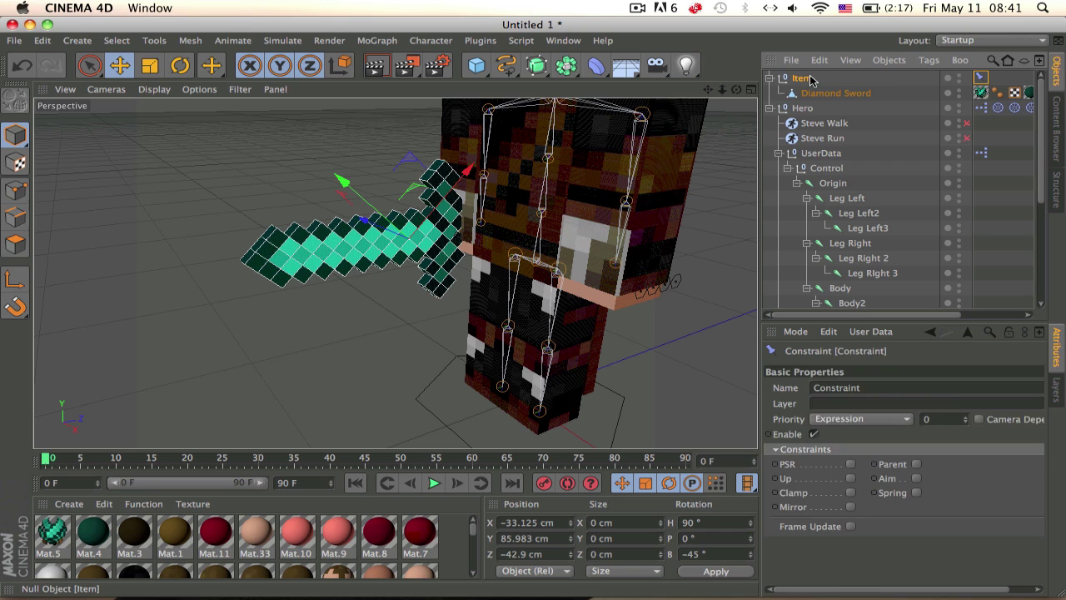
left_click(804, 78)
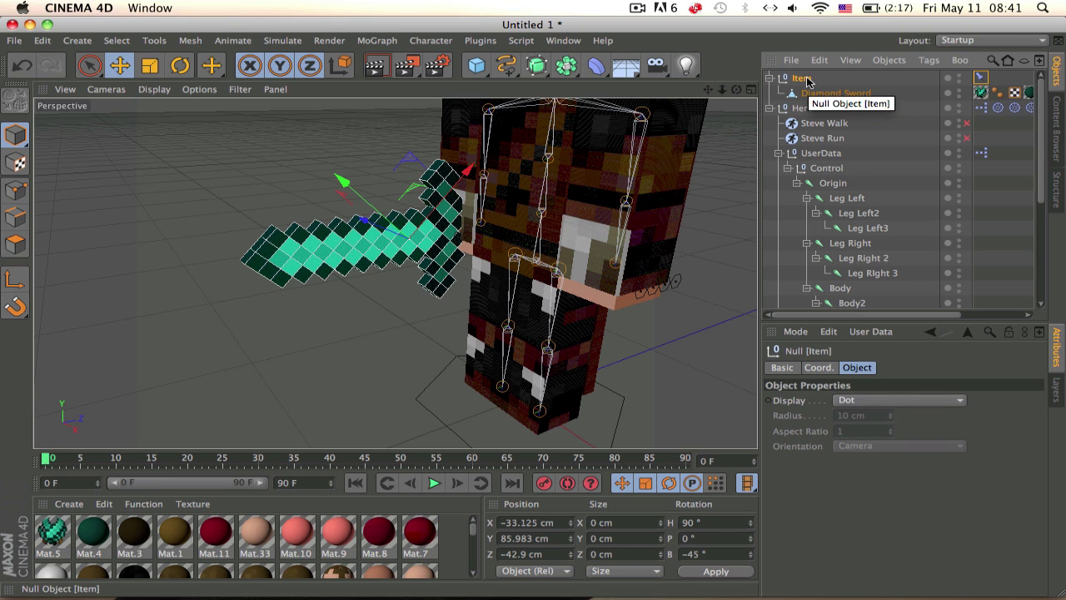
- Enable the PSR constraint in the Item null's Constraint tag
left_click(981, 77)
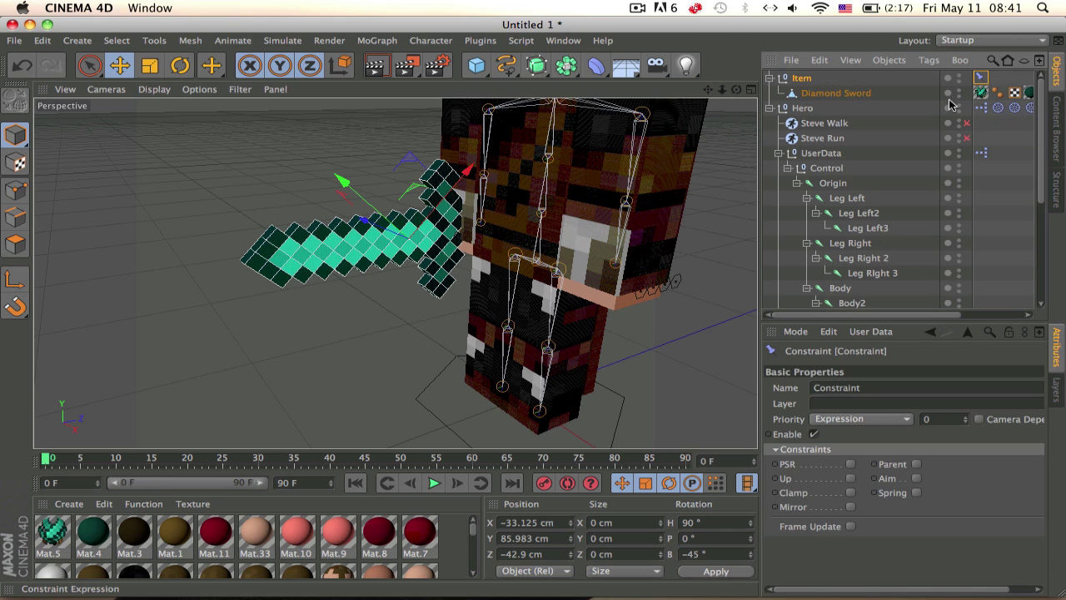
left_click(851, 465)
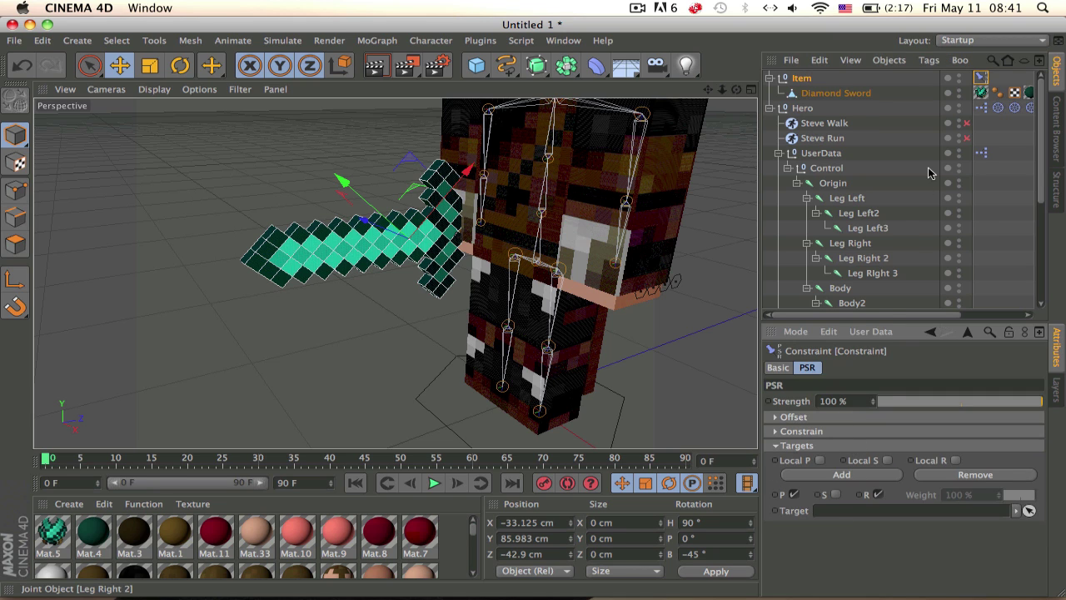
scroll(931, 172, "down", 5)
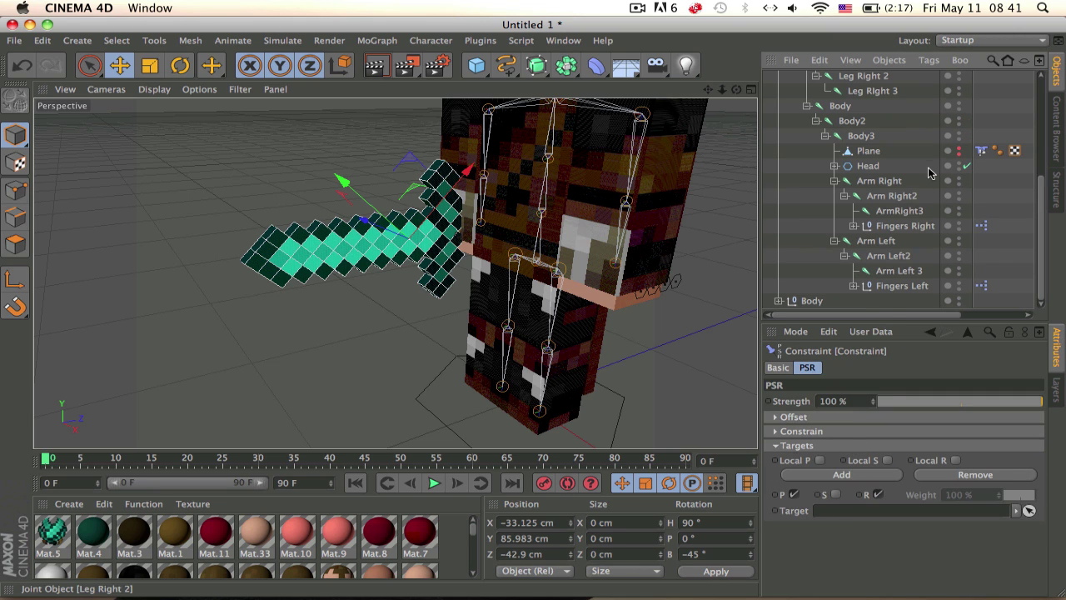
- Set the Constraint tag's priority to Generators and assign the ArmRight3 joint as its PSR target
left_click(778, 368)
left_click(841, 432)
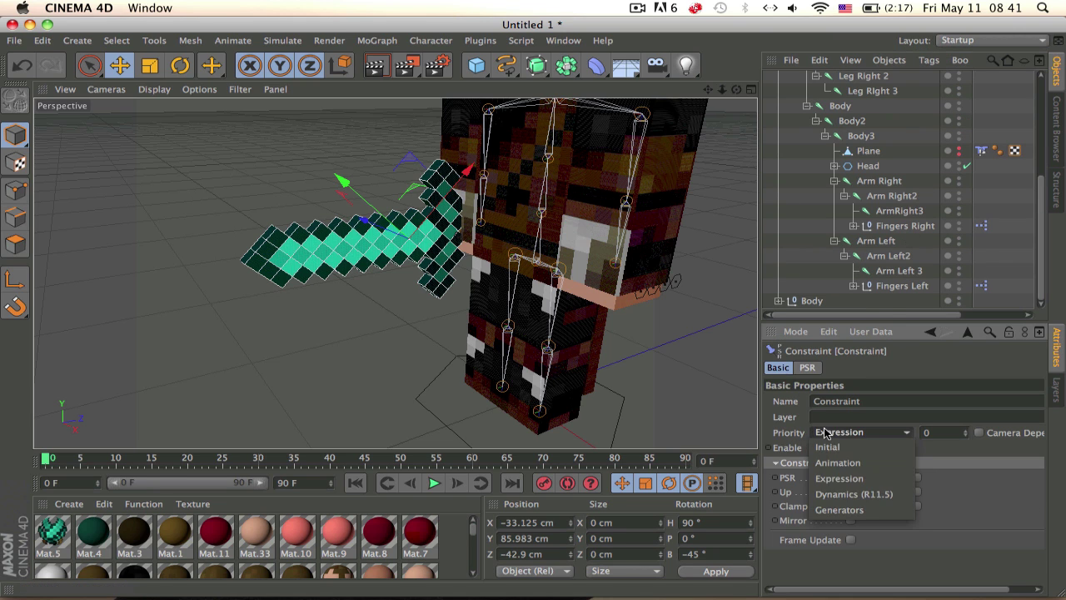
left_click(830, 510)
left_click(807, 367)
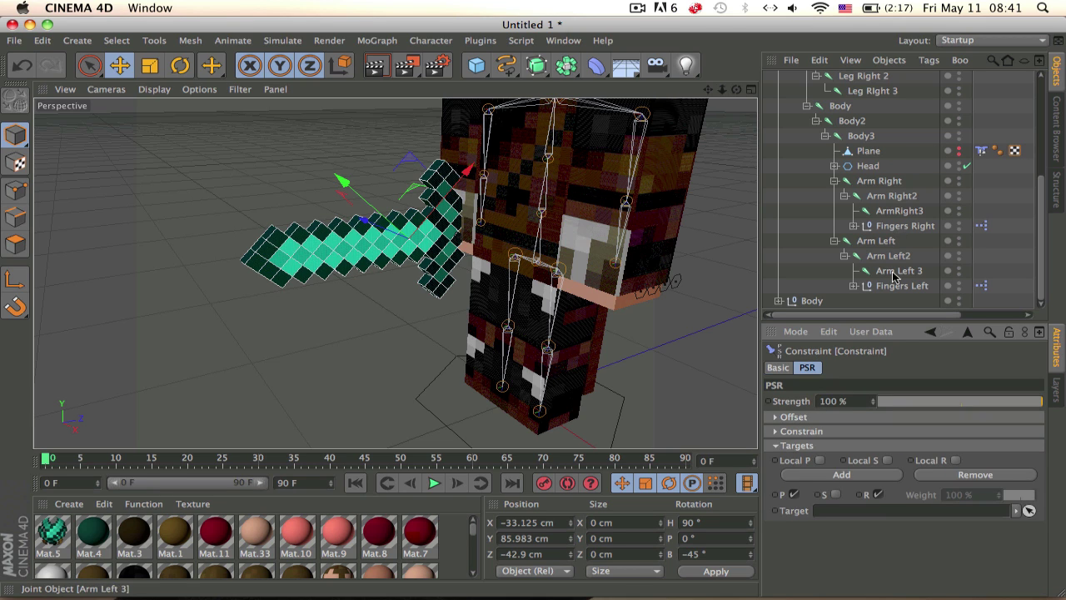
left_click_drag(900, 211, 847, 509)
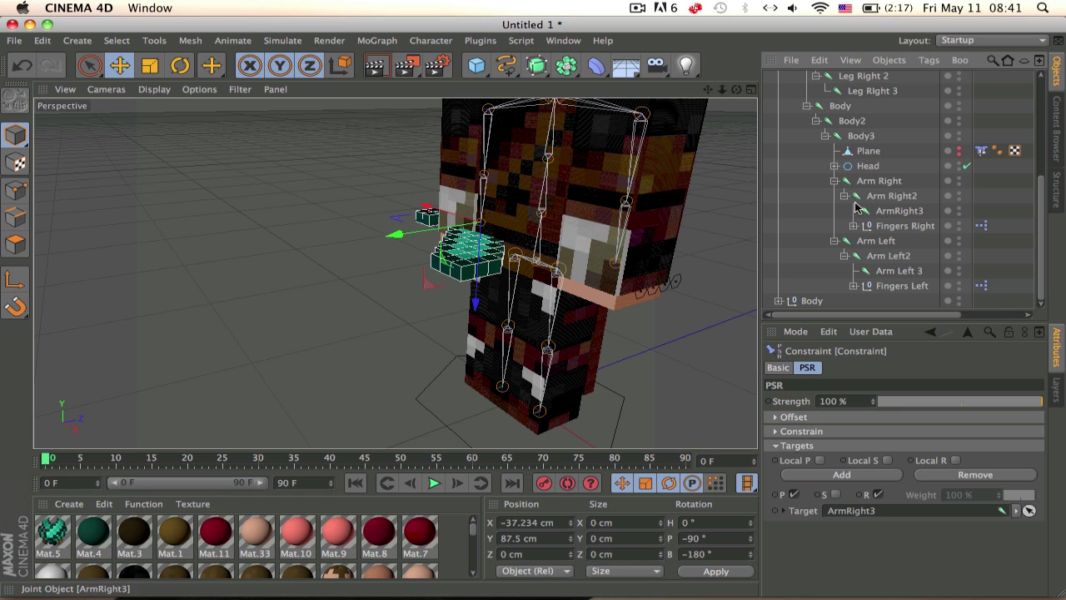
- Set the PSR constraint's heading rotation offset (R.H) to 90°
left_click(830, 419)
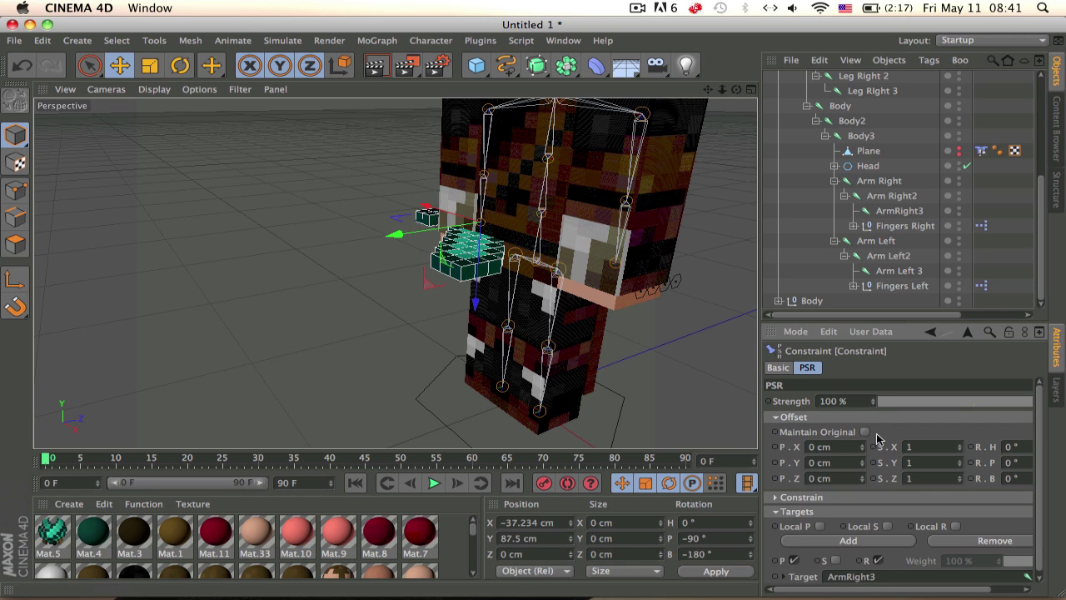
left_click_drag(988, 589, 1020, 589)
left_click_drag(1021, 451, 1021, 451)
type("0")
key("Return")
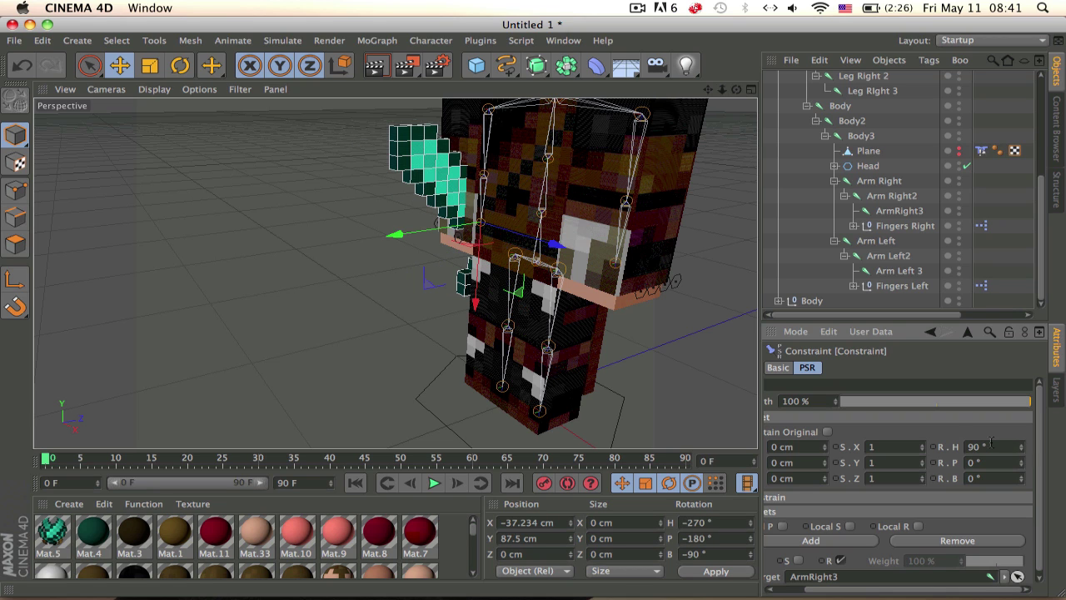
- Set the PSR constraint's remaining rotation offsets to R.P 0° and R.B 45°
left_click_drag(937, 589, 761, 589)
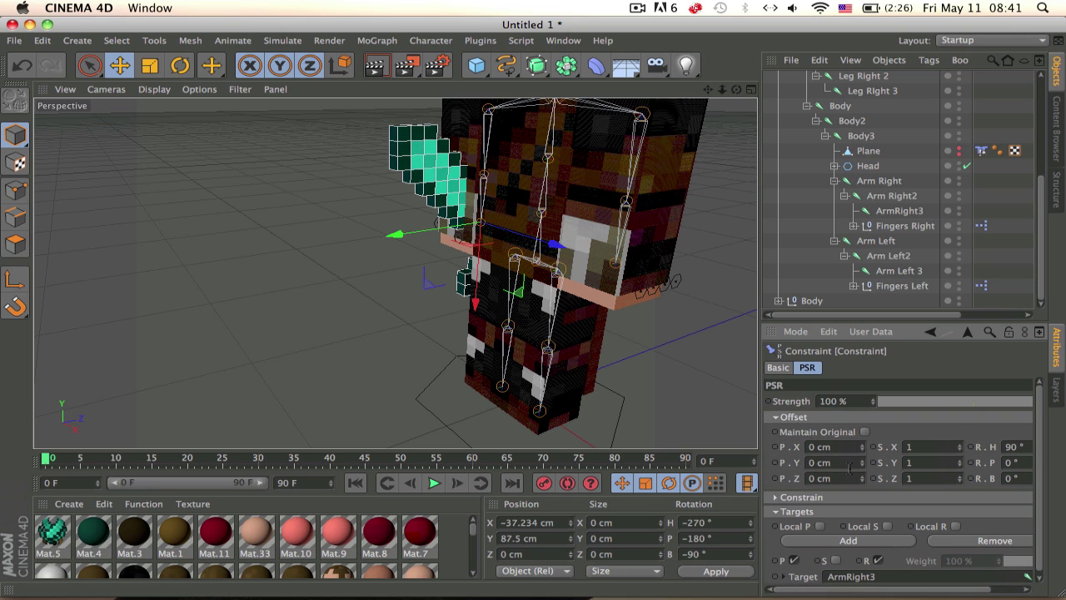
left_click(1021, 466)
type("40")
key("Return")
type("0")
key("Return")
type("45")
key("Return")
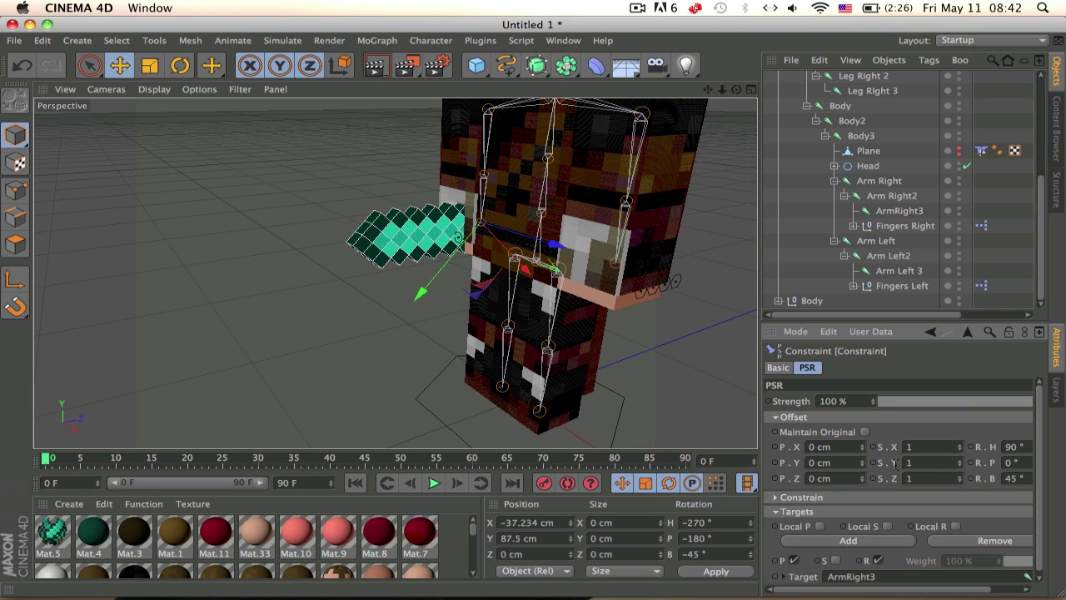
- Set the PSR constraint's position offset P.Y to 45 cm so the sword sits in the hand
left_click_drag(863, 447, 863, 419)
key("super+z")
mouse_move(864, 468)
left_mouse_down()
mouse_move(862, 481)
mouse_move(863, 464)
left_mouse_up()
left_click_drag(409, 267, 891, 208, "alt")
left_click_drag(863, 463, 195, 228)
- Rotate the Arm Right joint to test that the sword follows the arm, and undo the rotation
scroll(804, 173, "up", 5)
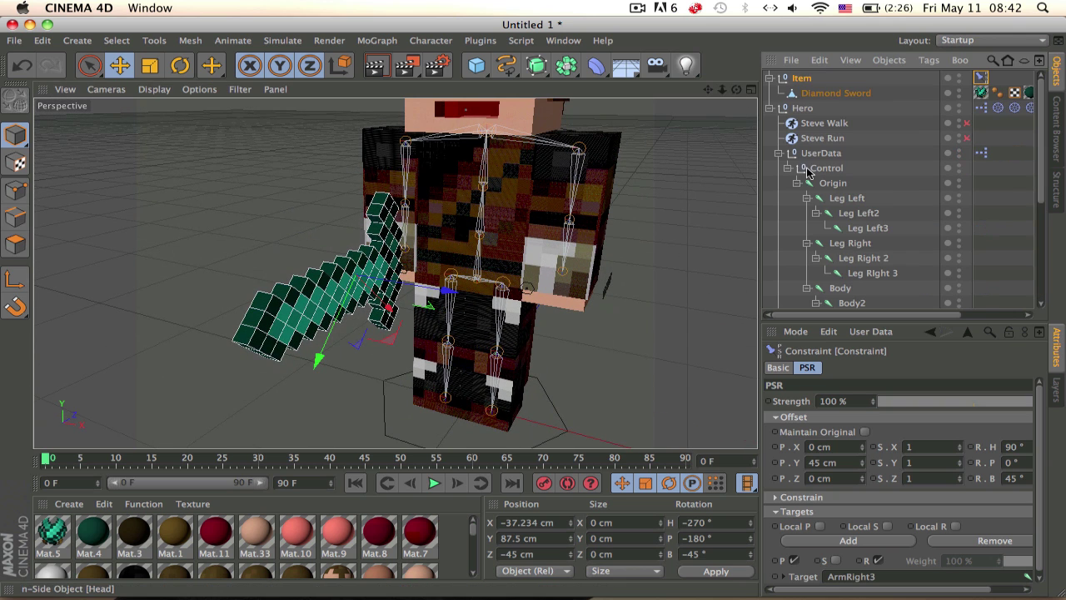
scroll(862, 232, "down", 2)
scroll(866, 241, "down", 3)
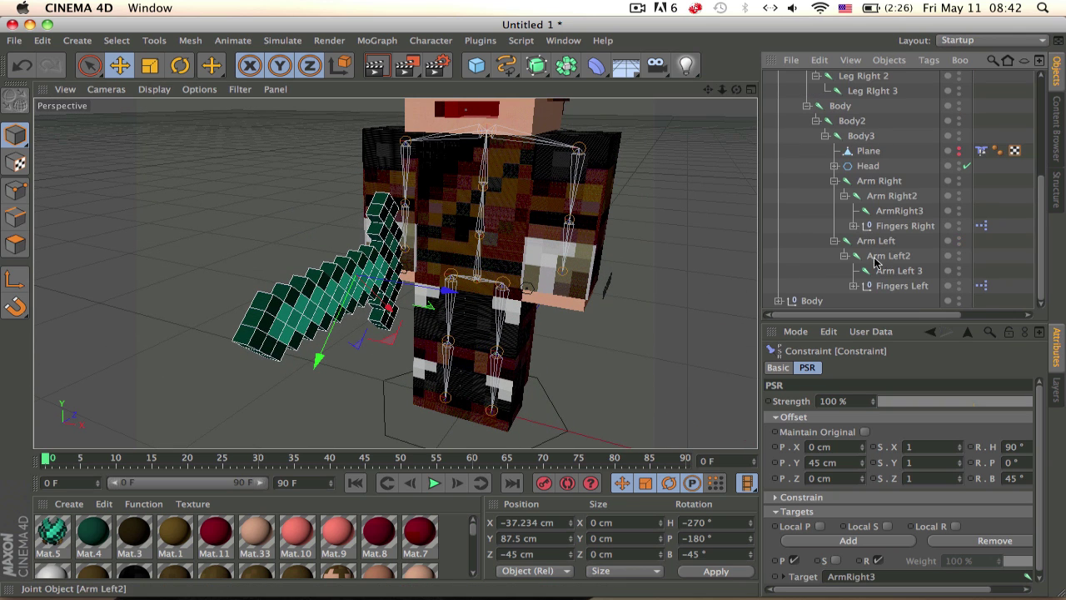
left_click(891, 195)
left_click(879, 181)
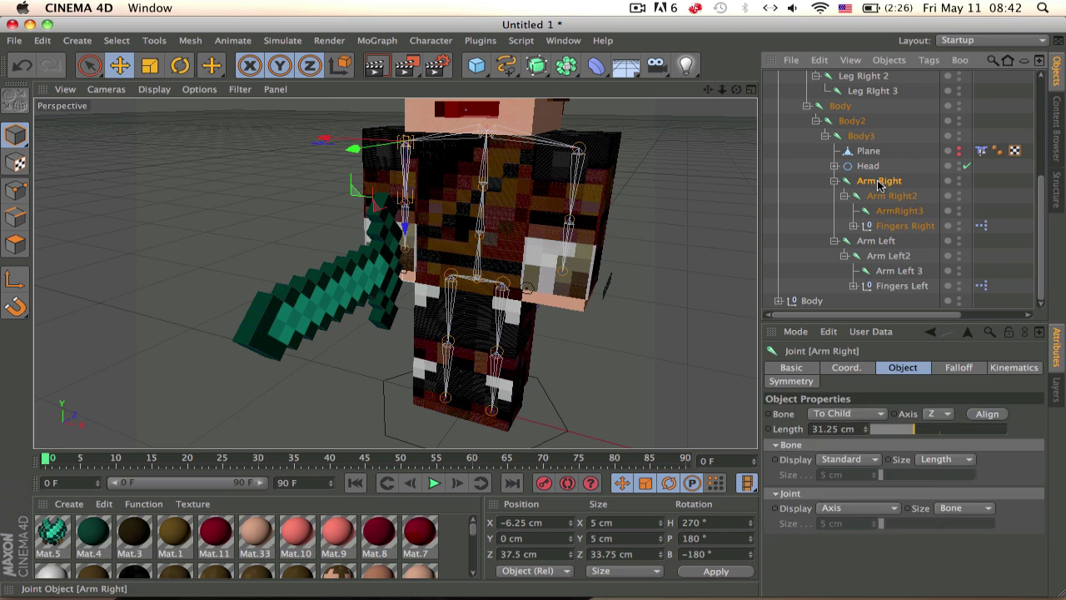
key("r")
left_click_drag(394, 176, 411, 200)
key("super+z")
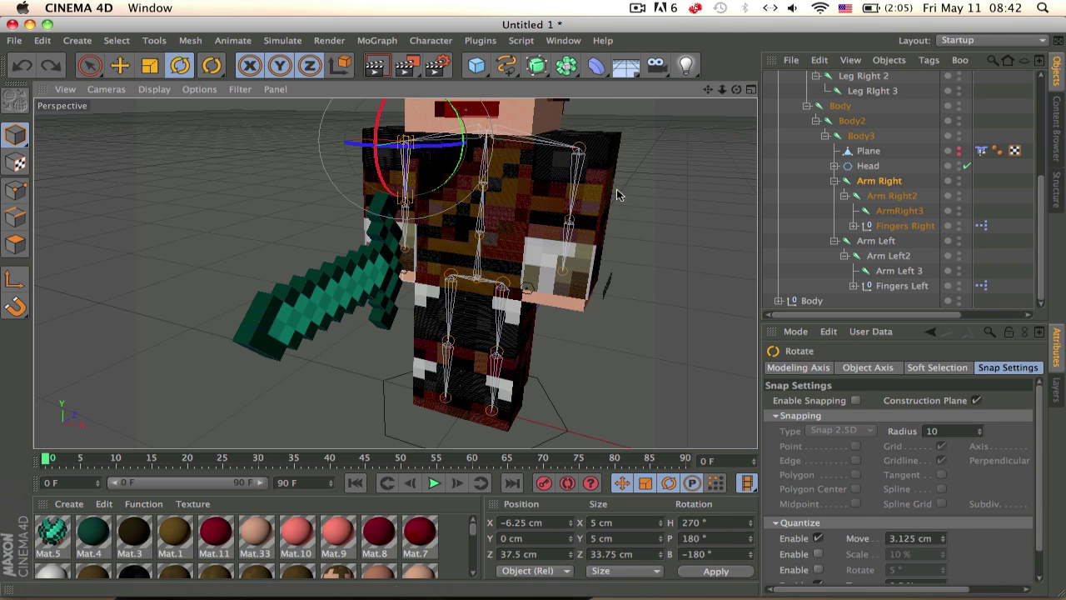
- Try to rotate the sword about its centre, and undo the rotation
scroll(839, 116, "up", 6)
left_click(839, 93)
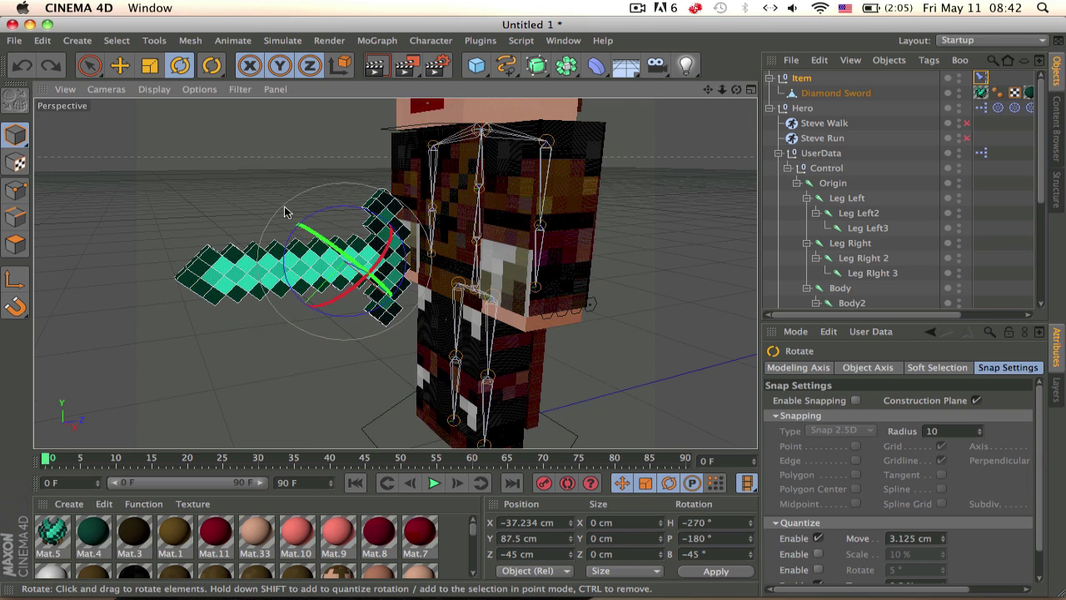
left_click(288, 213)
left_click_drag(327, 210, 444, 257)
key("super+z")
- Move only the Diamond Sword's axis to the handle in the hand, at X 31.25 cm and Y -28.125 cm
key("e")
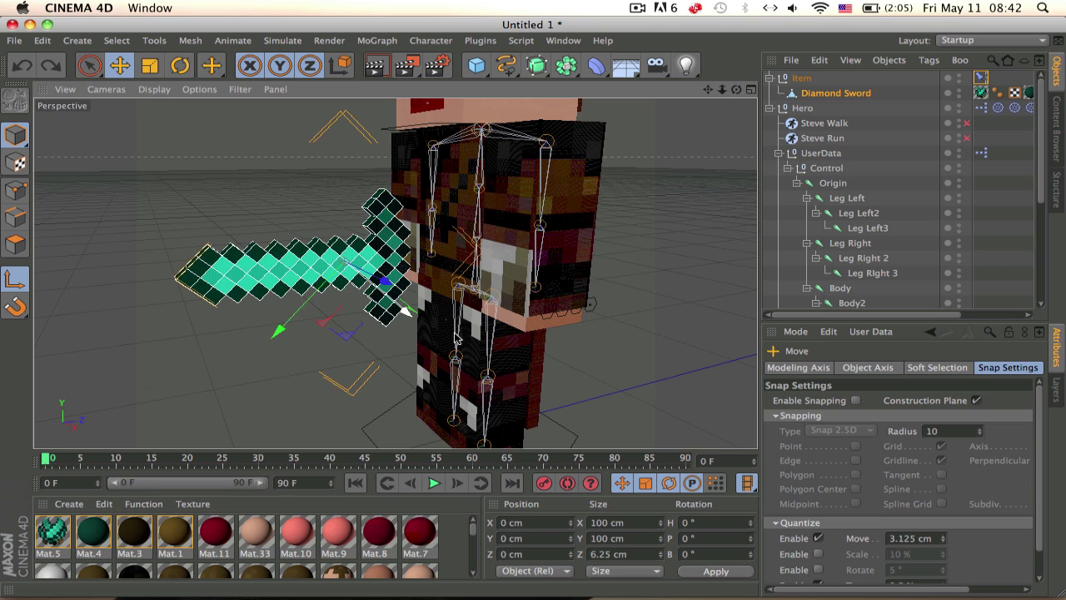
left_click_drag(455, 334, 481, 347)
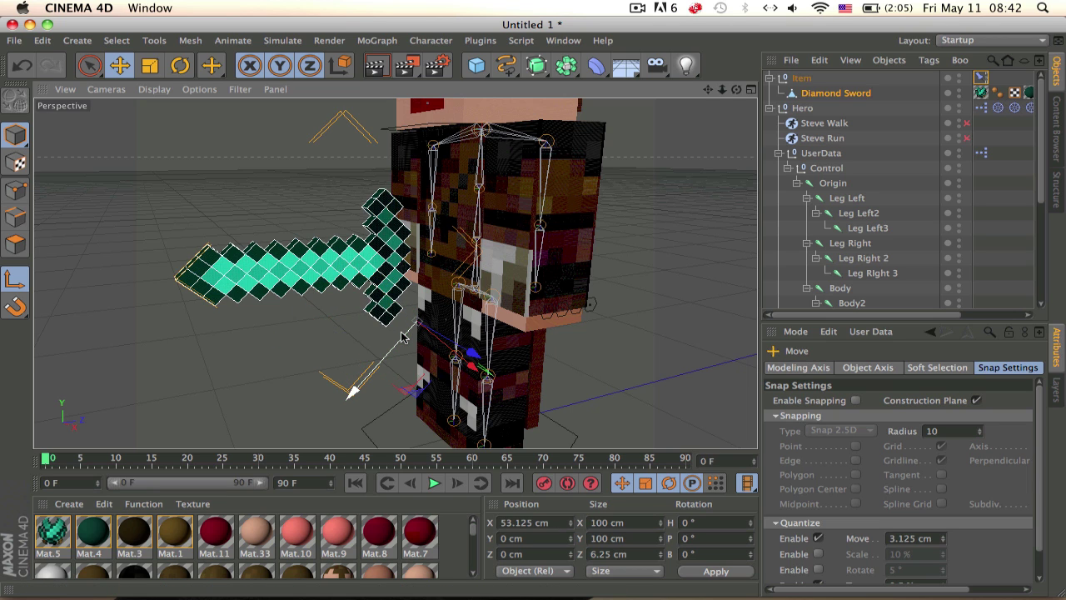
left_click_drag(403, 341, 350, 285)
left_click_drag(444, 303, 481, 339)
left_click_drag(464, 319, 406, 254, "alt")
left_click(15, 279)
- Test-rotate the Diamond Sword about its handle axis and undo the rotation
left_click(180, 66)
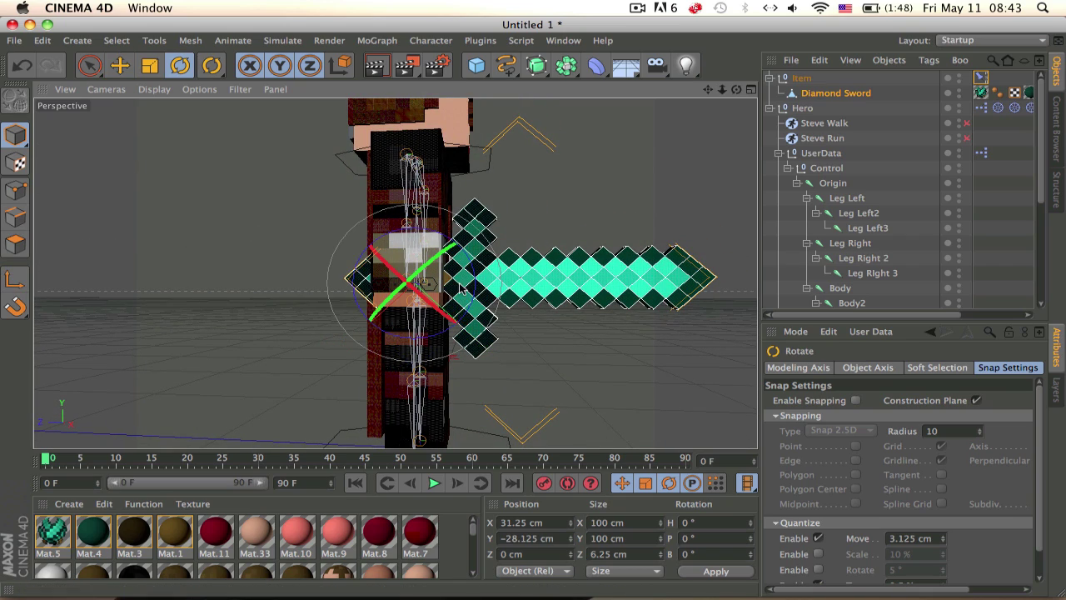
left_click_drag(491, 300, 493, 277)
key("super+z")
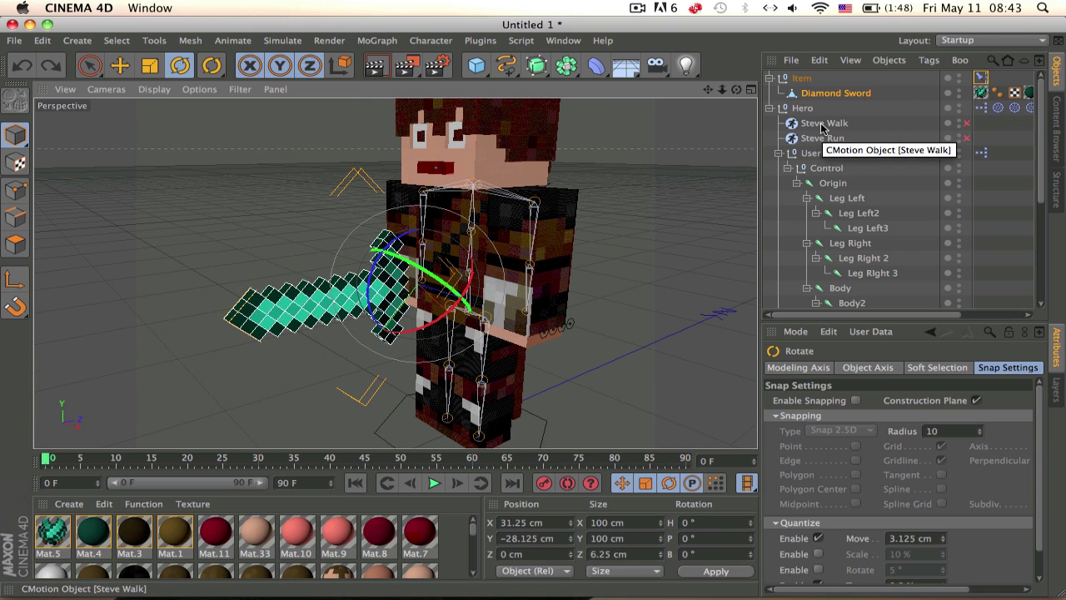
- Add a user data entry named Sword to the Item null
left_click(845, 94)
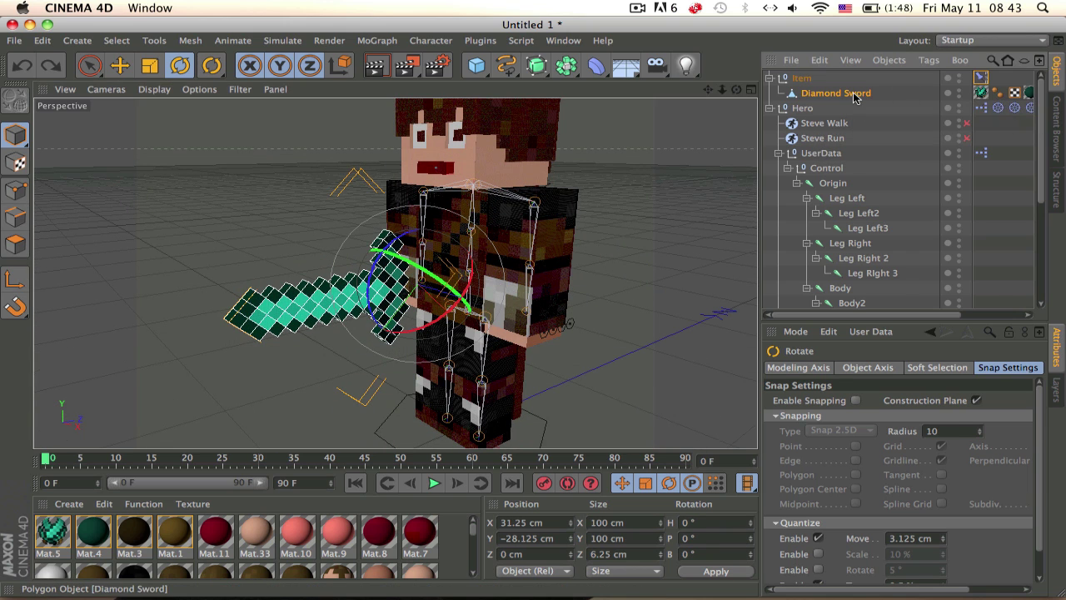
left_click(818, 154)
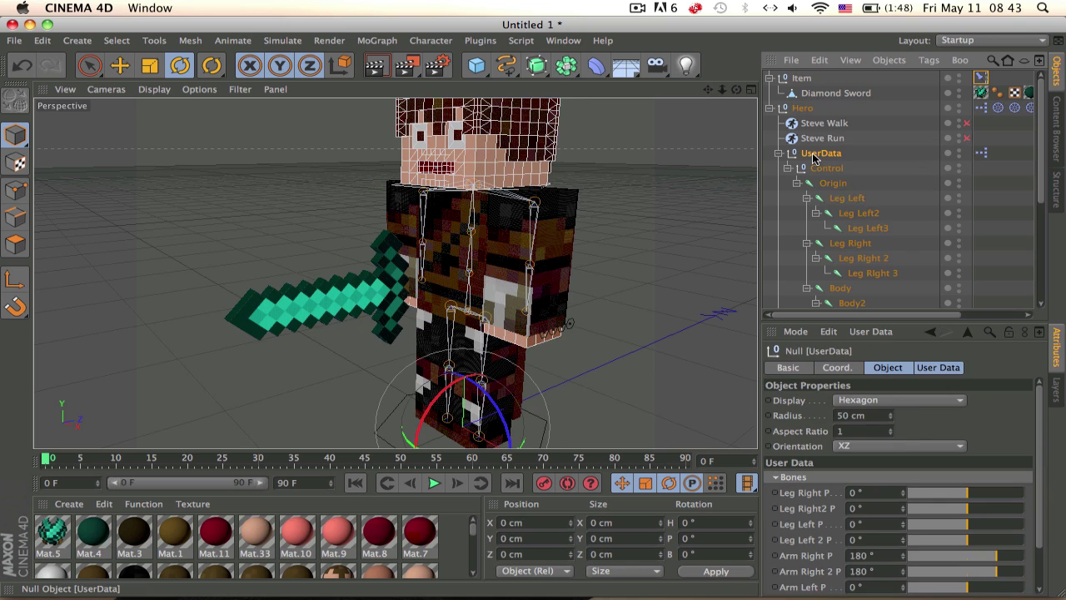
left_click(833, 93)
left_click(812, 79)
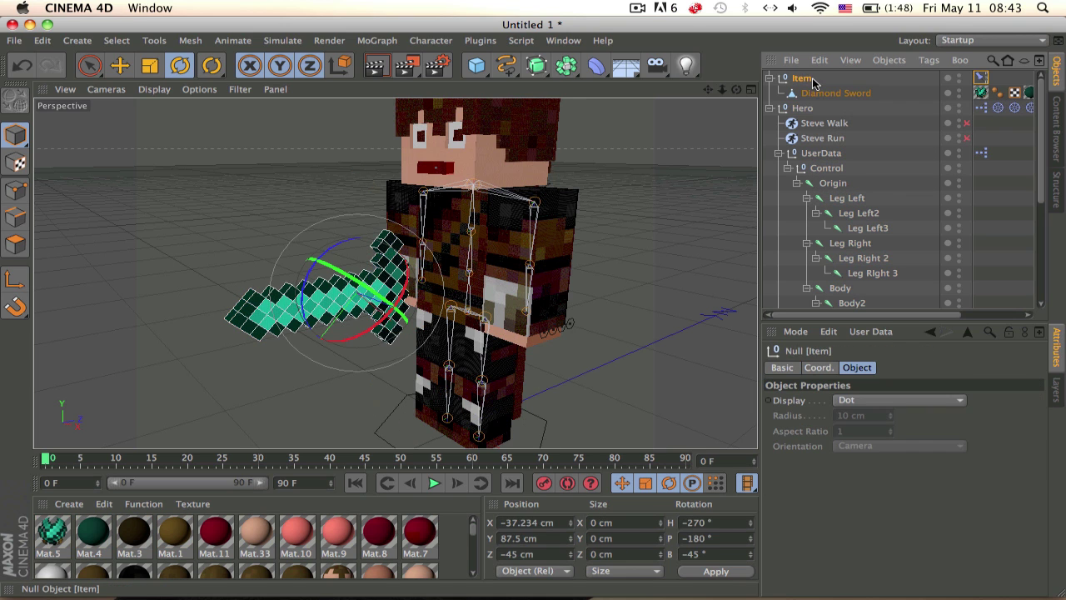
left_click(870, 332)
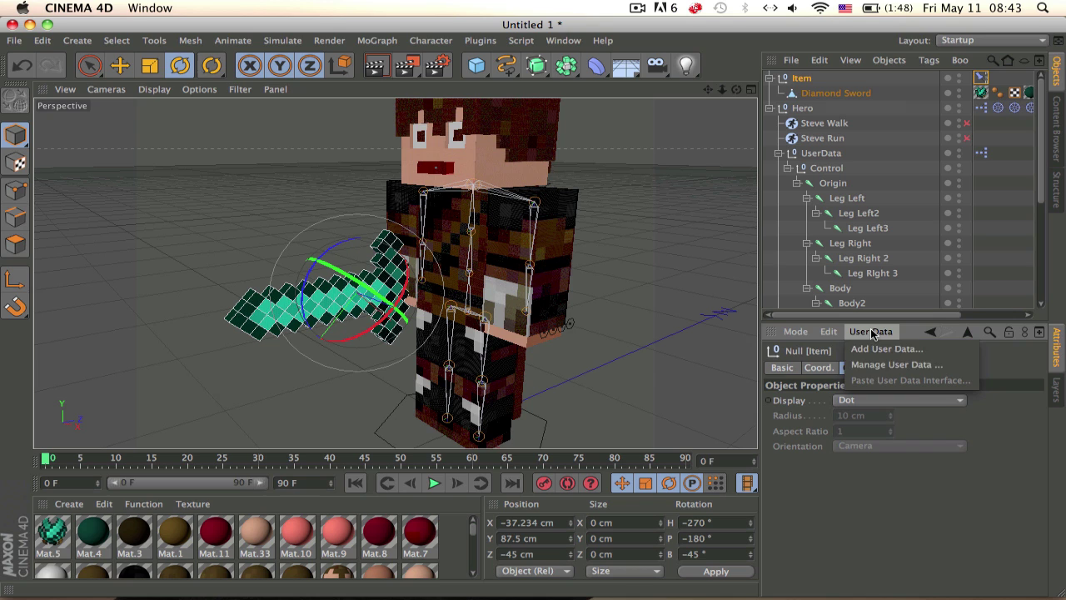
left_click(895, 348)
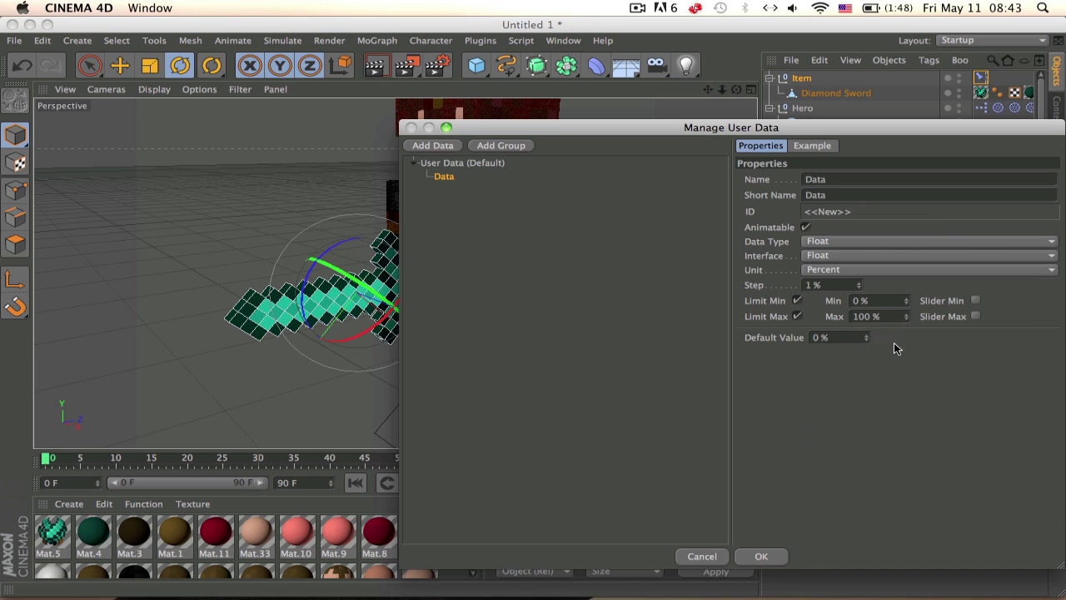
type("Swor")
type("d")
- Set the Sword user data to the Boolean data type with the Bitmap Bool interface, and apply it
left_click(868, 258)
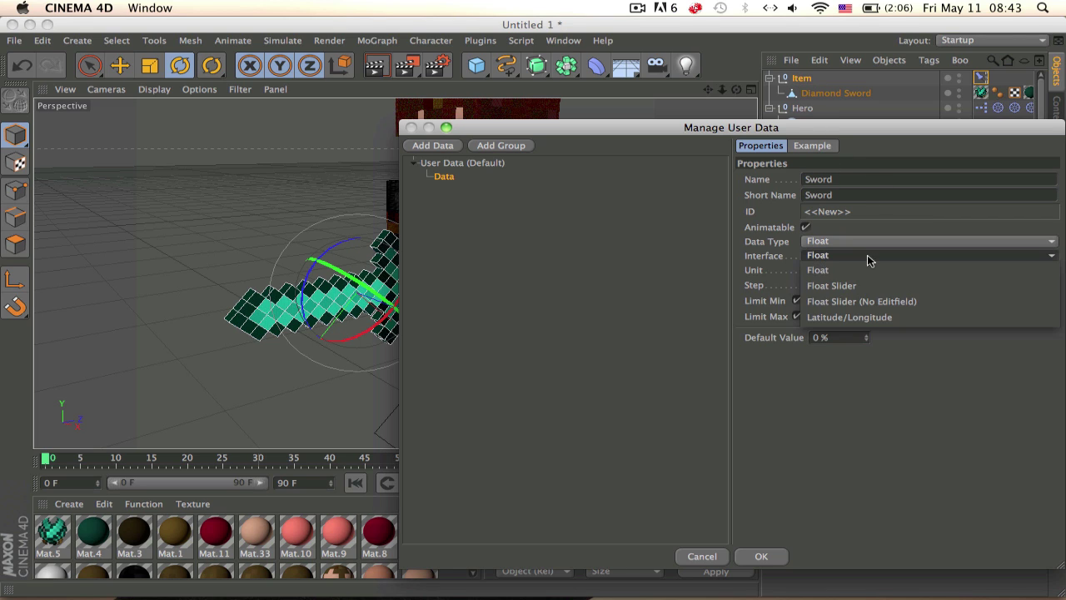
left_click(865, 251)
left_click(865, 250)
left_click(859, 240)
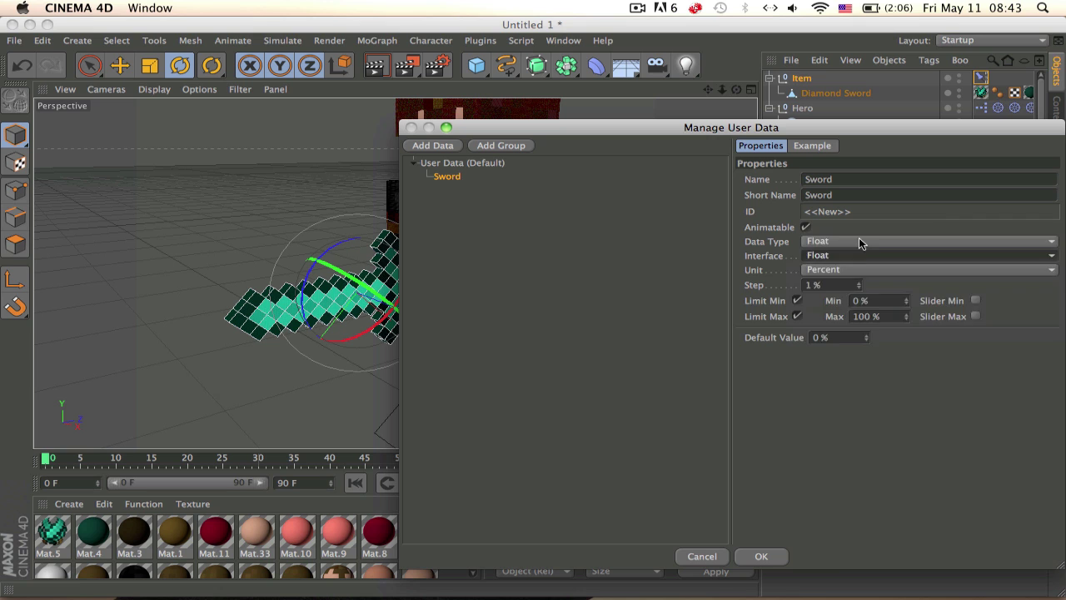
left_click(860, 240)
left_click(856, 256)
left_click(855, 258)
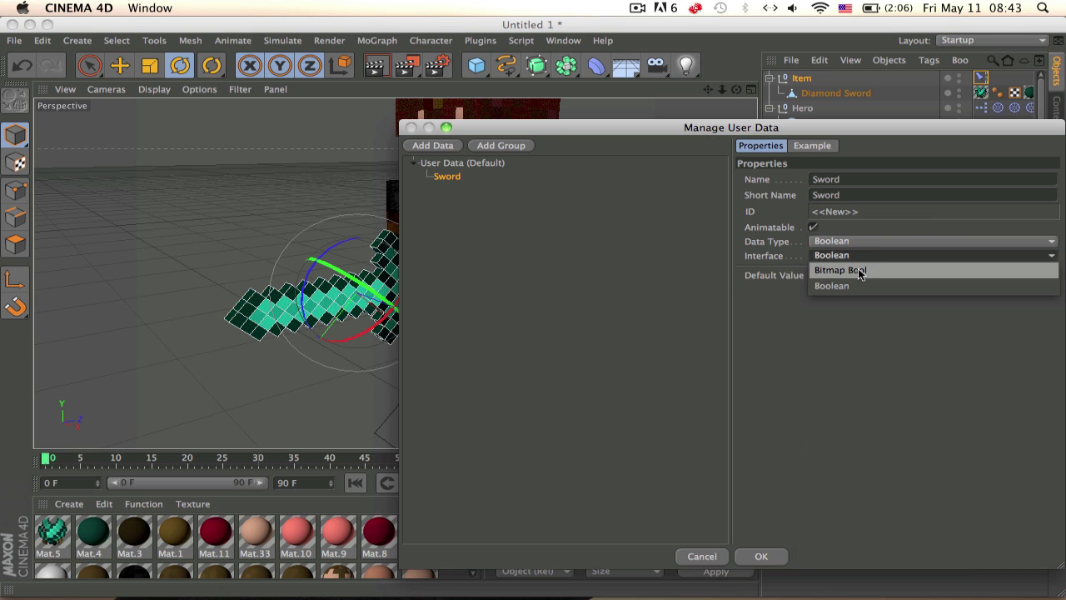
left_click(858, 268)
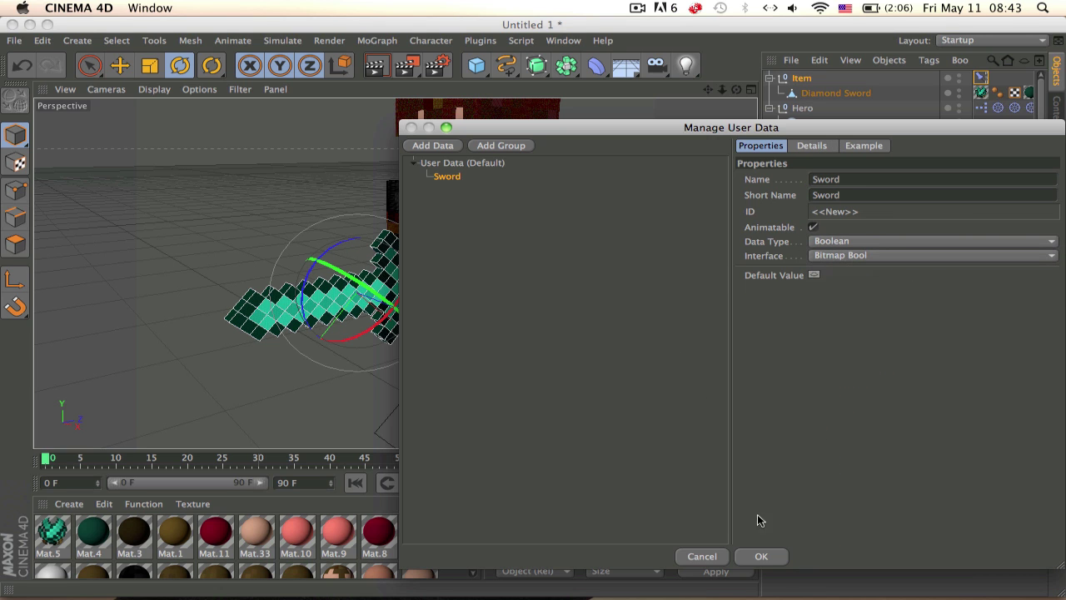
left_click(757, 555)
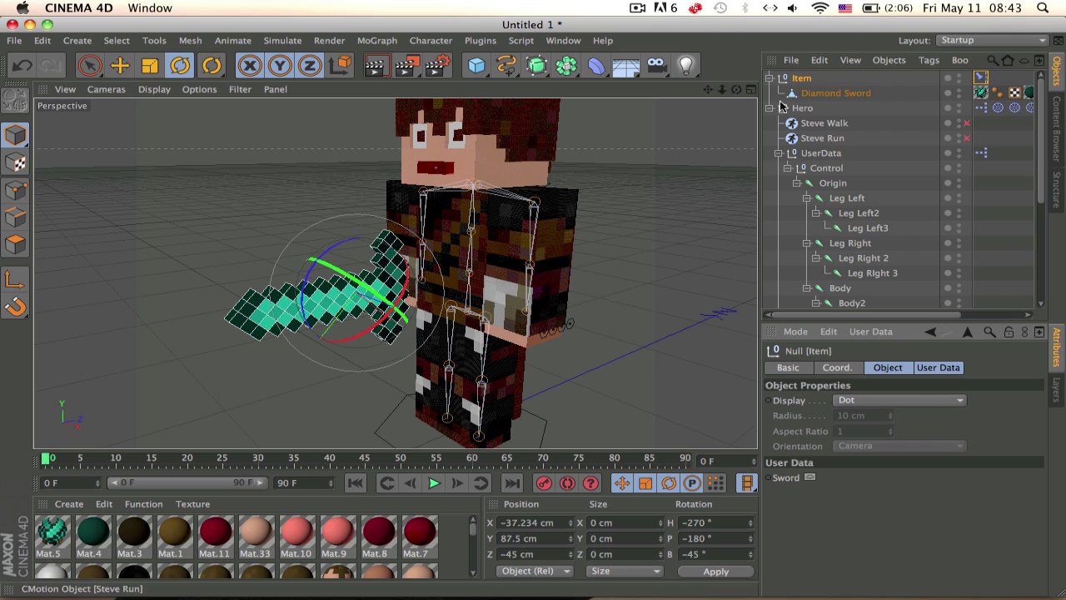
- Add an XPresso tag to the Item null
right_click(803, 77)
mouse_move(851, 40)
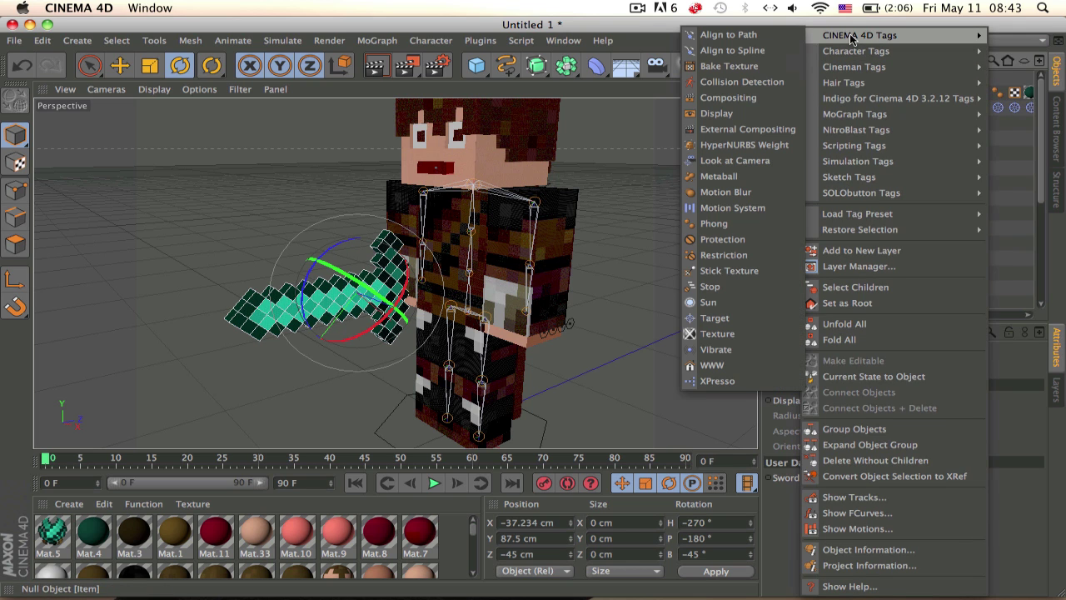
left_click(733, 381)
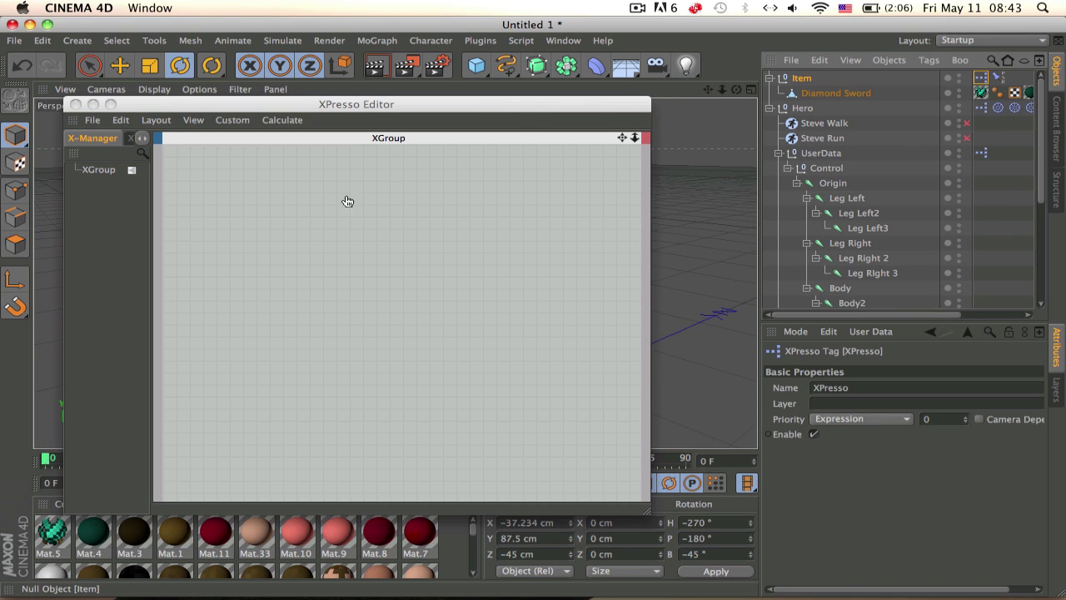
- Add the Item null as an XPresso node and give it an output port for the Sword user data
left_click_drag(347, 202, 311, 283)
left_click(311, 221)
left_click(324, 200)
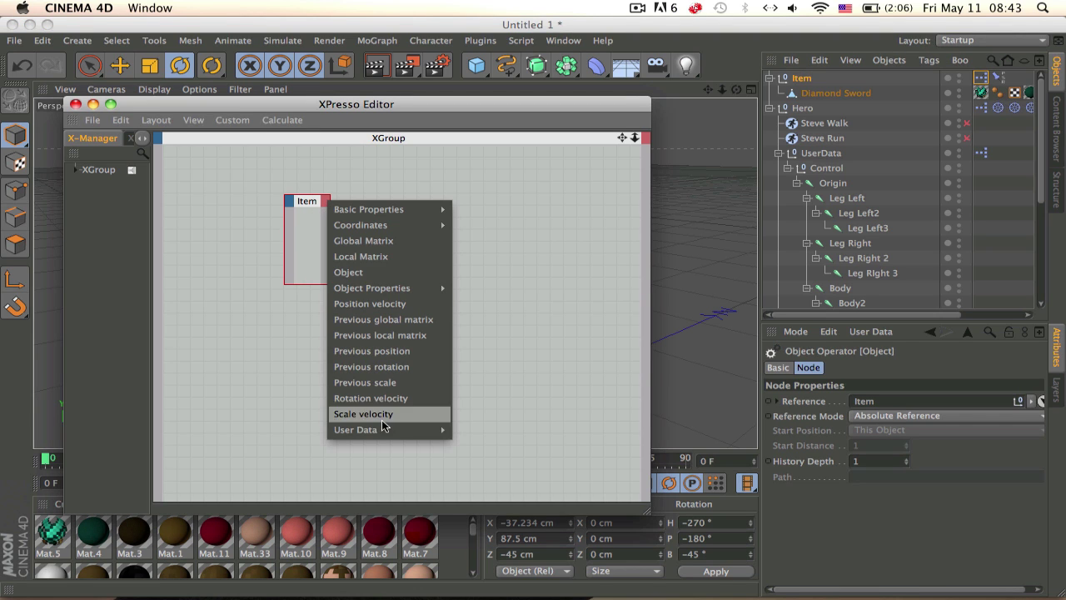
mouse_move(384, 433)
left_click(465, 429)
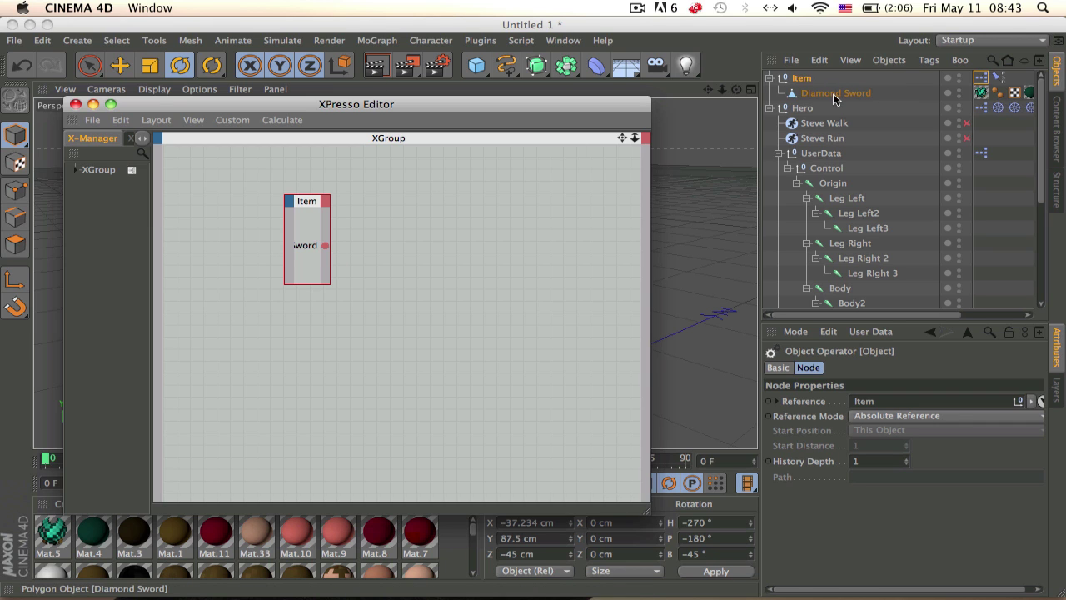
- Add the Diamond Sword as an XPresso node and create a Bool NOT node beside the Item node
left_click_drag(832, 93, 558, 186)
left_click_drag(432, 192, 474, 231)
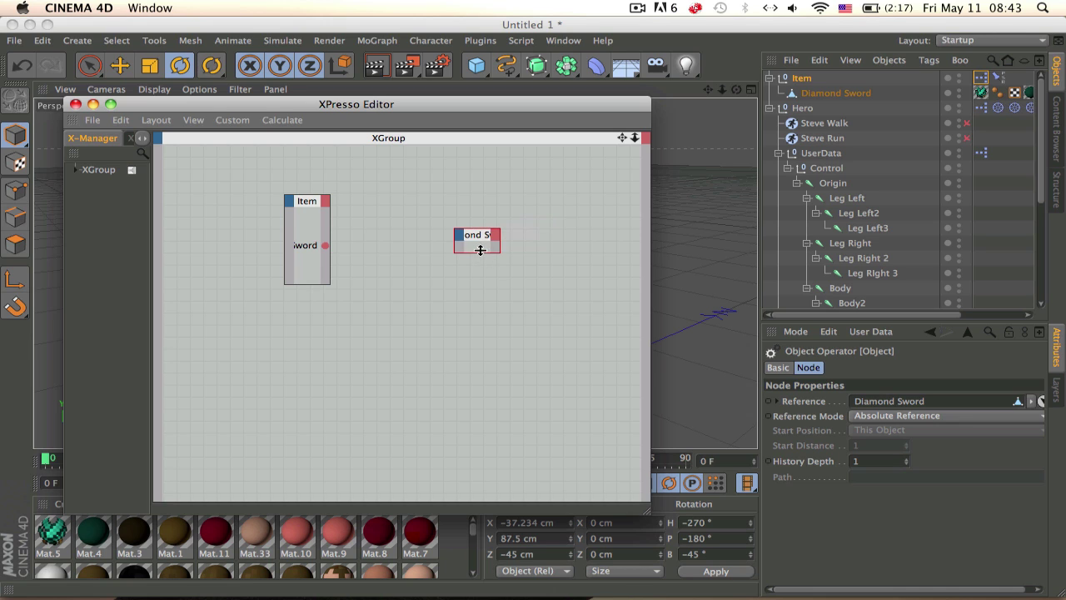
right_click(399, 208)
mouse_move(421, 219)
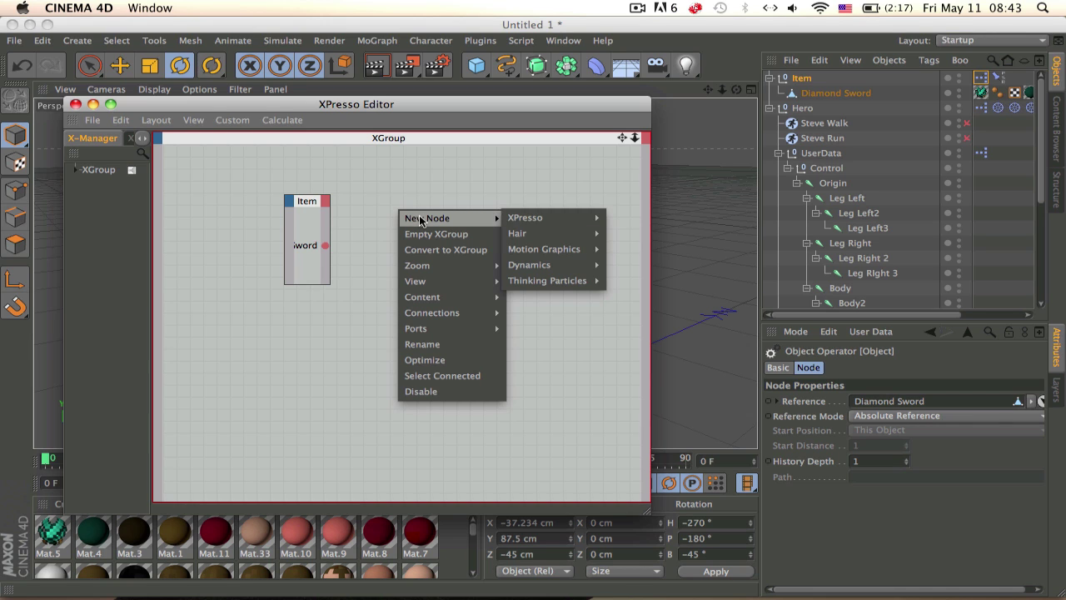
mouse_move(533, 215)
mouse_move(654, 269)
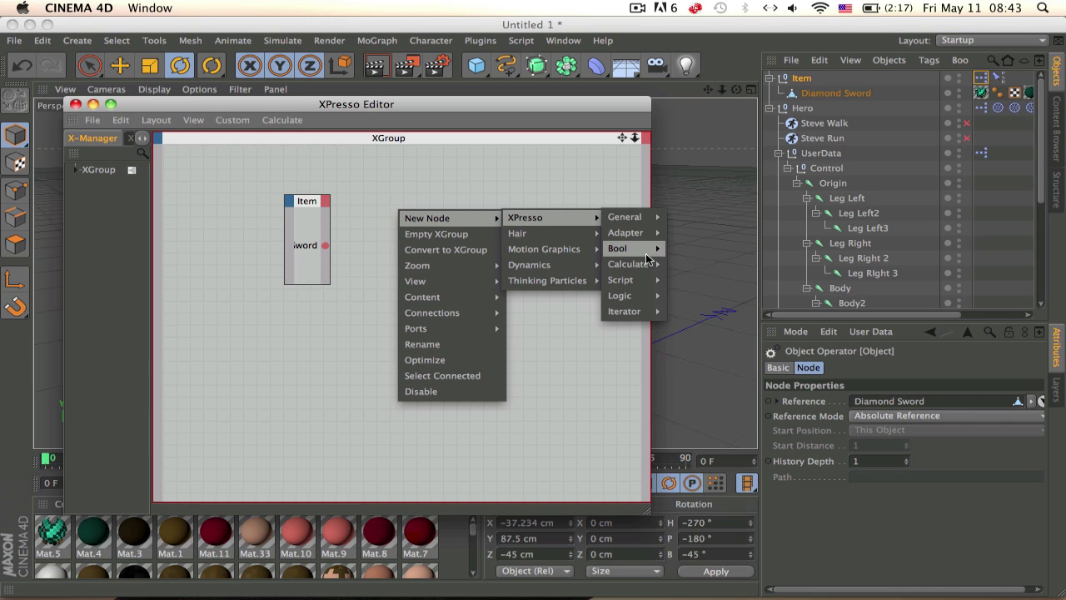
left_click(677, 264)
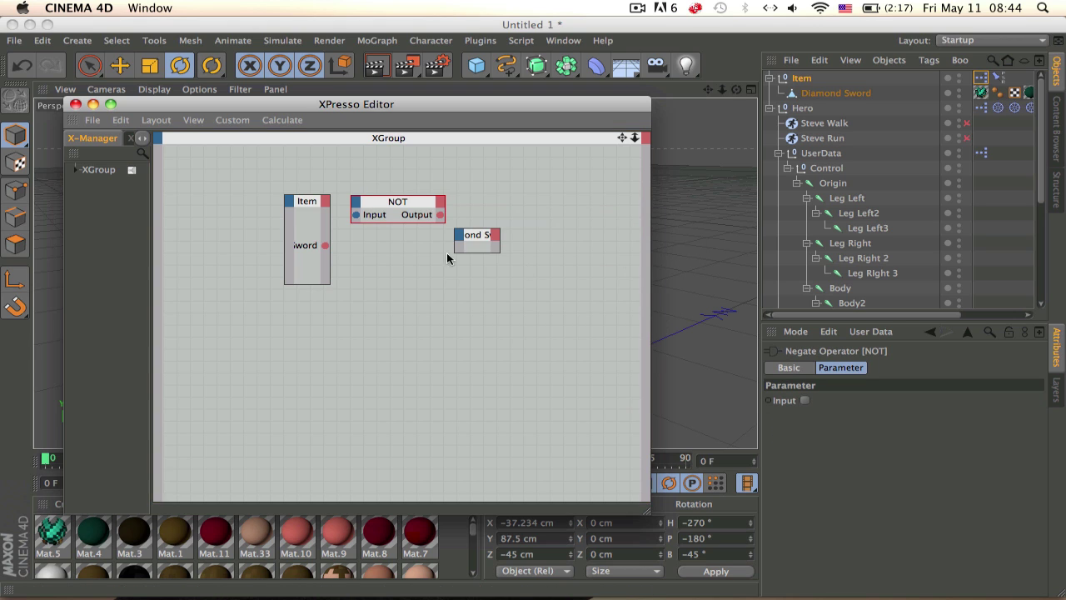
- Move the Diamond Sword node away from the NOT node to leave room for the connections
left_click_drag(477, 238, 539, 198)
left_click(524, 197)
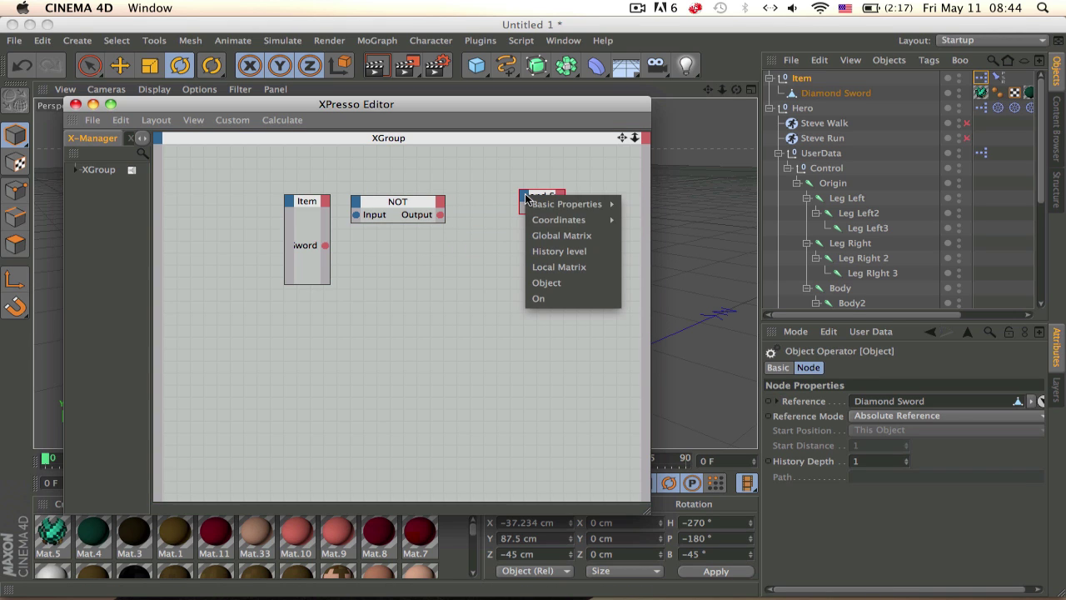
mouse_move(581, 223)
left_click(412, 227)
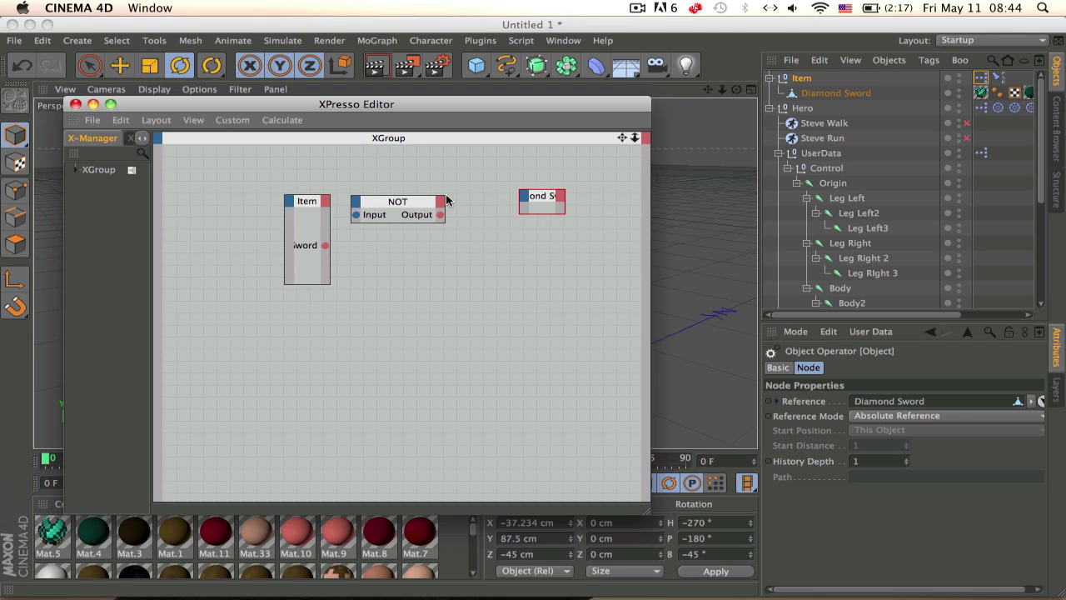
left_click(431, 197)
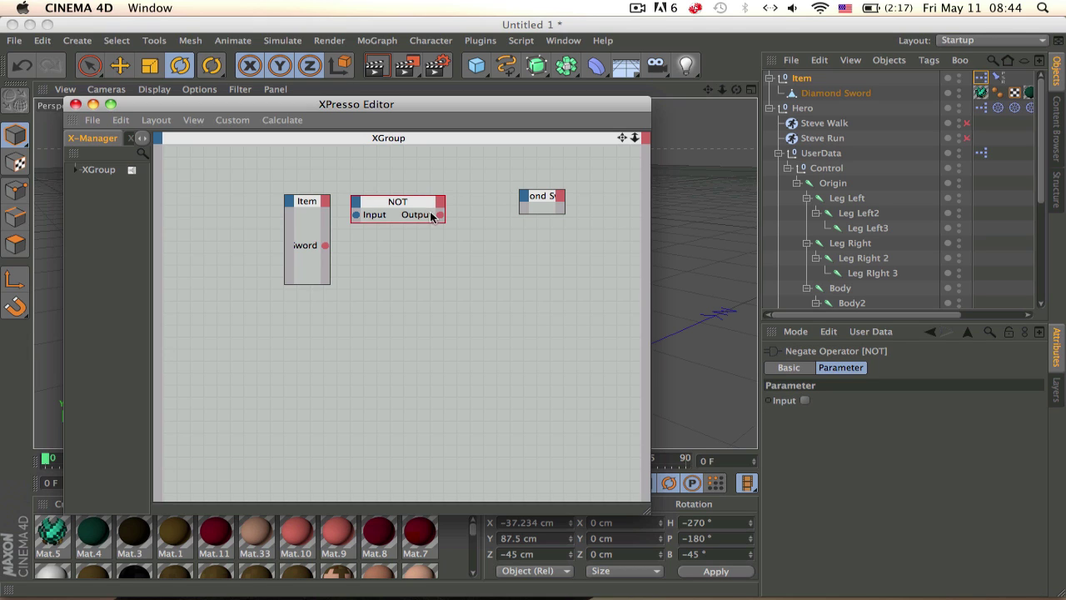
- Give the Diamond Sword node input ports for Visible in Editor and Visible in Renderer
left_click(525, 201)
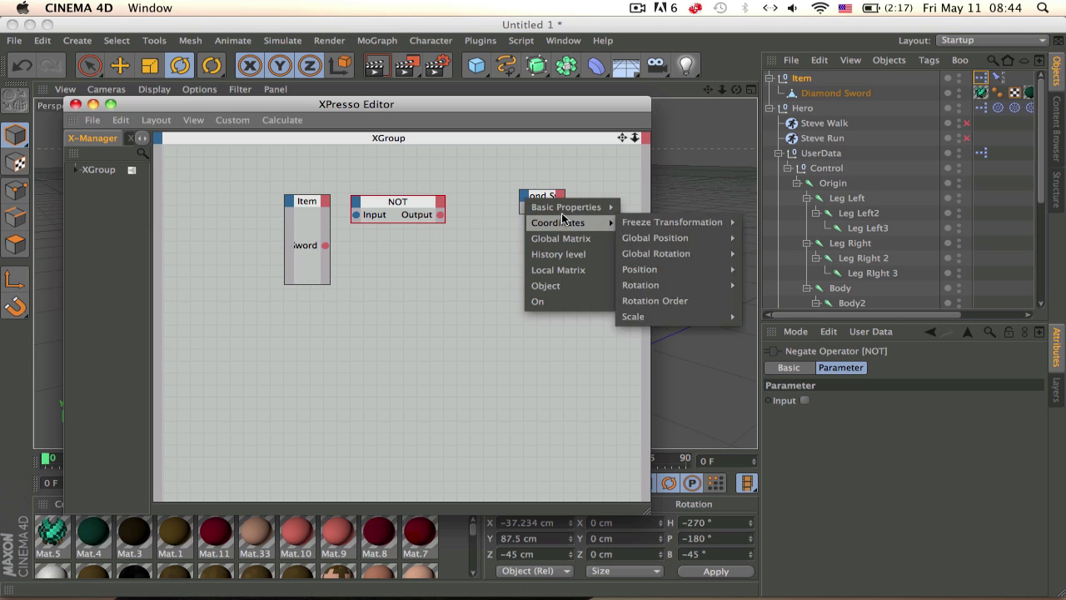
mouse_move(568, 212)
mouse_move(676, 207)
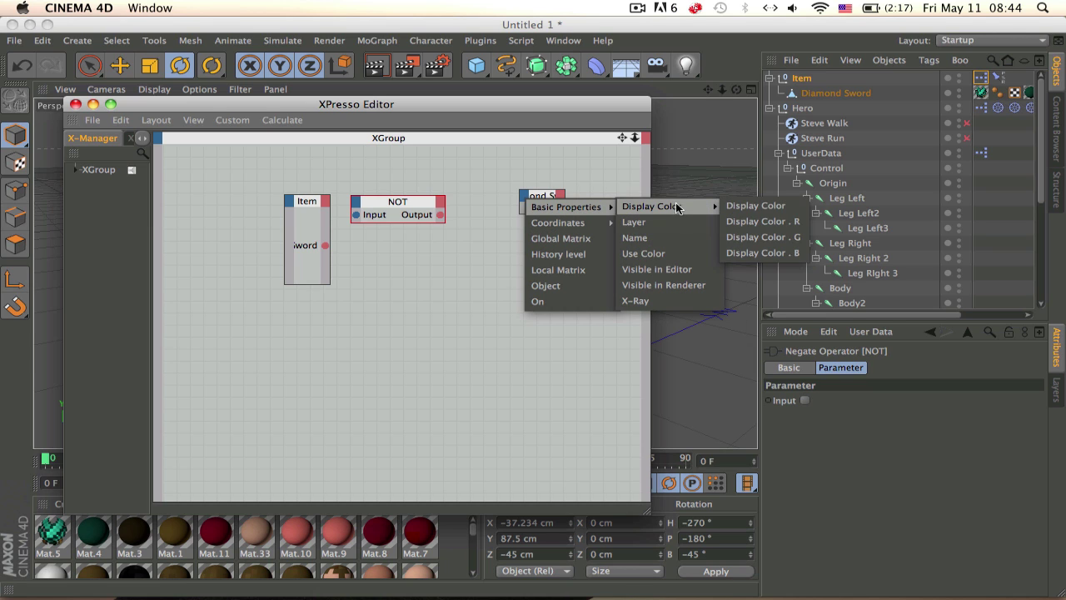
left_click(676, 269)
left_click(527, 201)
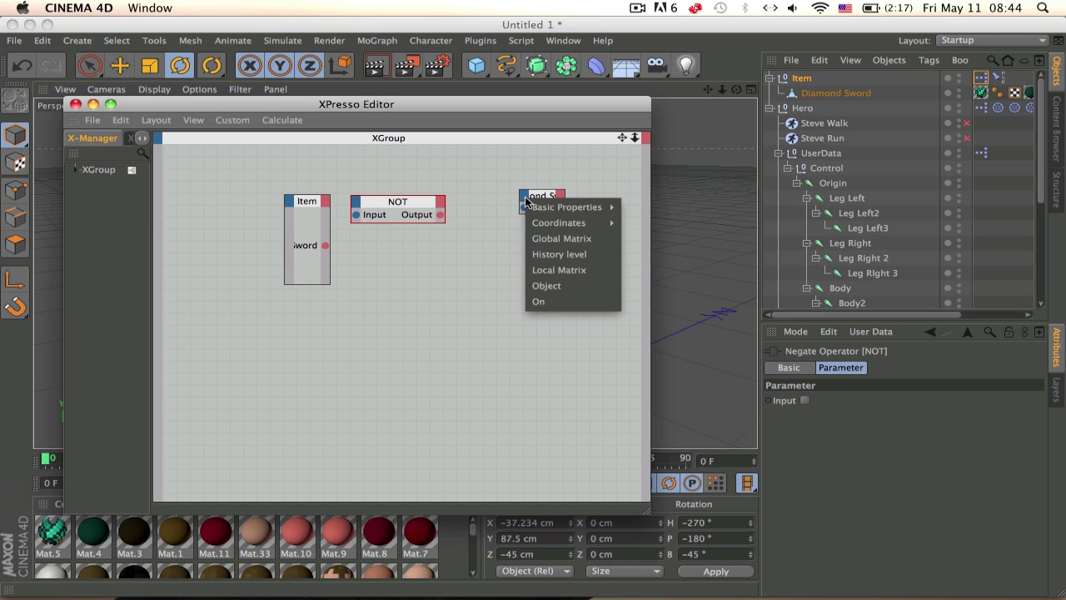
mouse_move(560, 220)
mouse_move(612, 208)
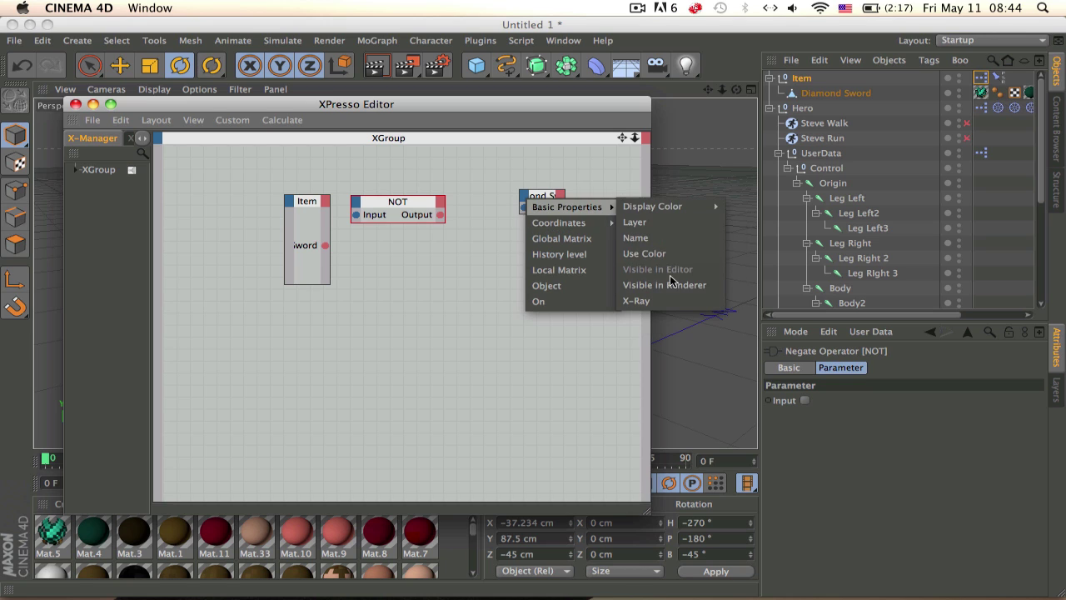
left_click(671, 284)
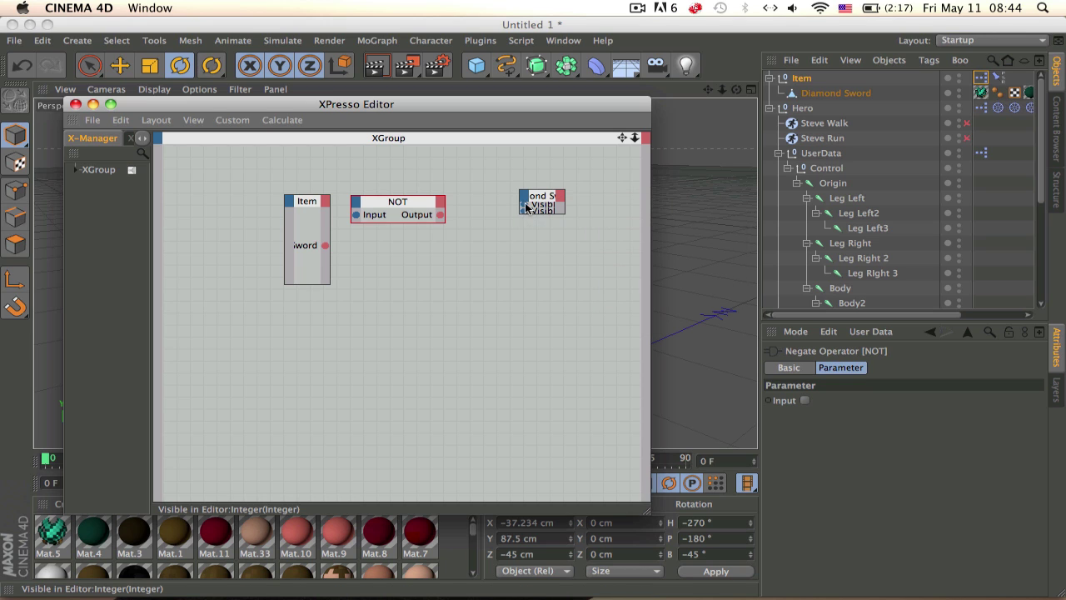
- Connect the Item's Sword output through the NOT node to both Diamond Sword visibility inputs, and close the XPresso Editor
left_click_drag(523, 210, 325, 256)
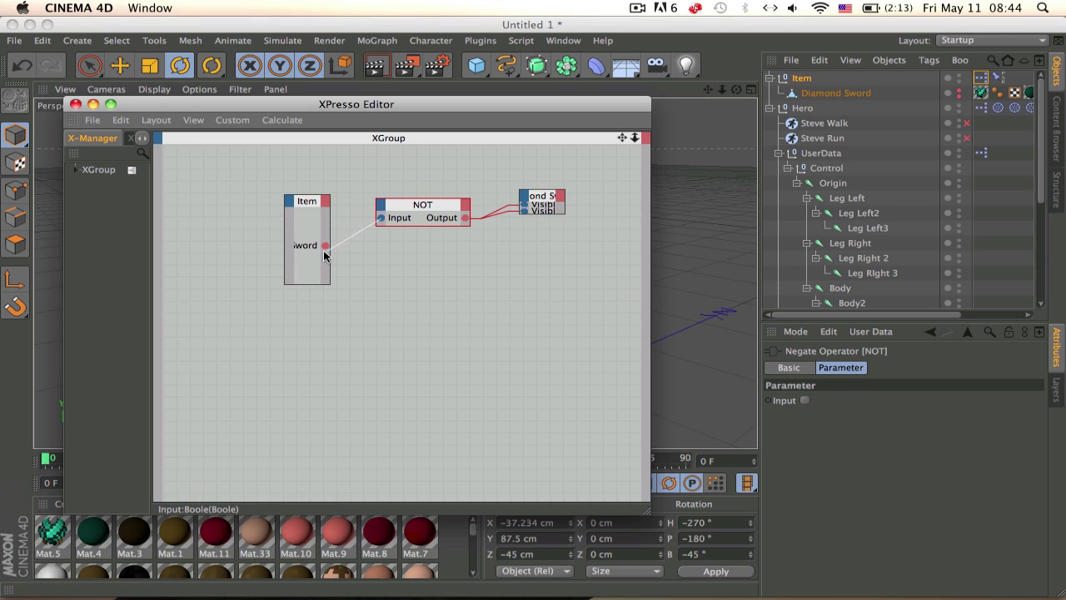
left_click(76, 105)
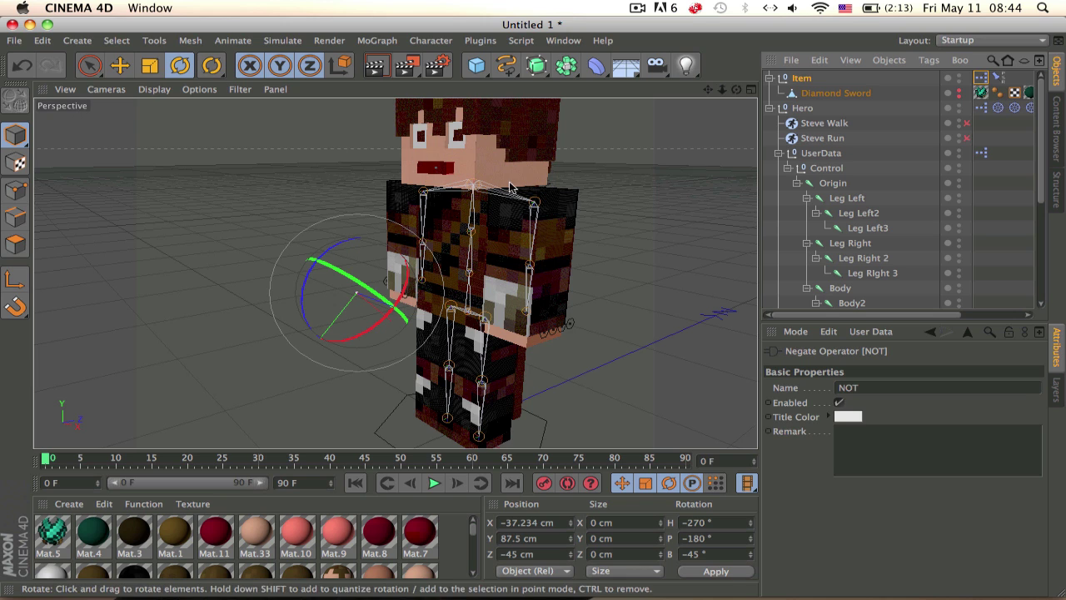
- Select the Item null and toggle its Sword switch repeatedly to test the Diamond Sword's visibility
left_click(801, 79)
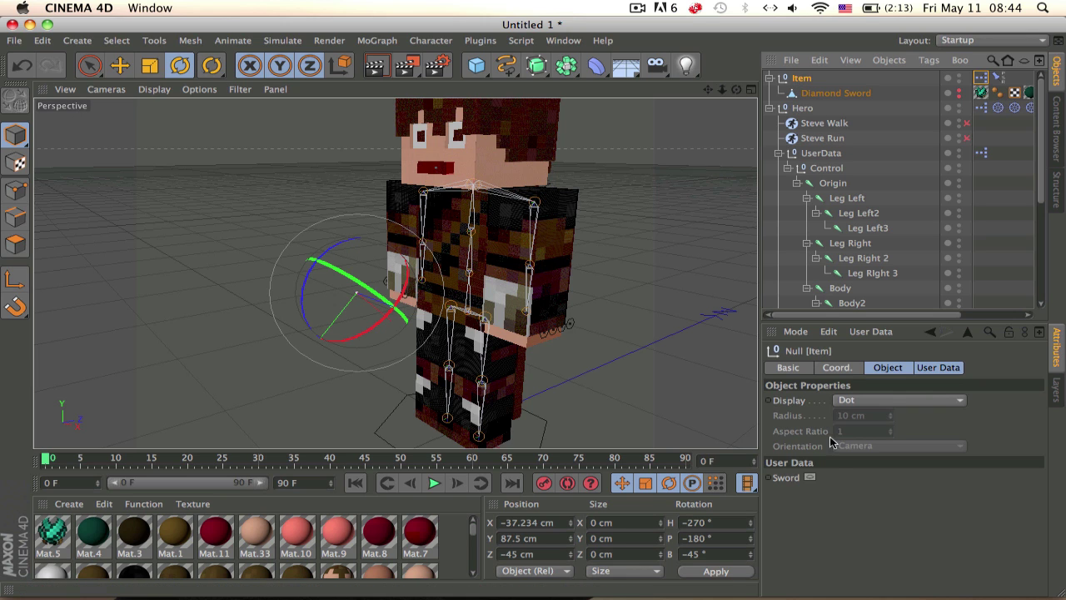
left_click(808, 478)
left_click(809, 478)
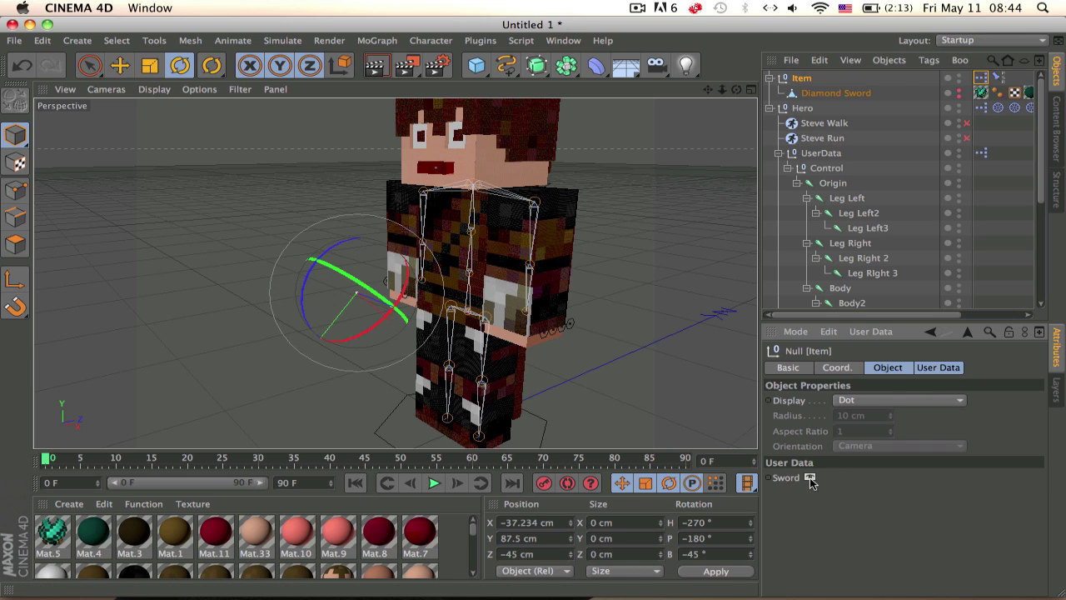
left_click(809, 478)
left_click(808, 478)
left_click(809, 478)
left_click(809, 478)
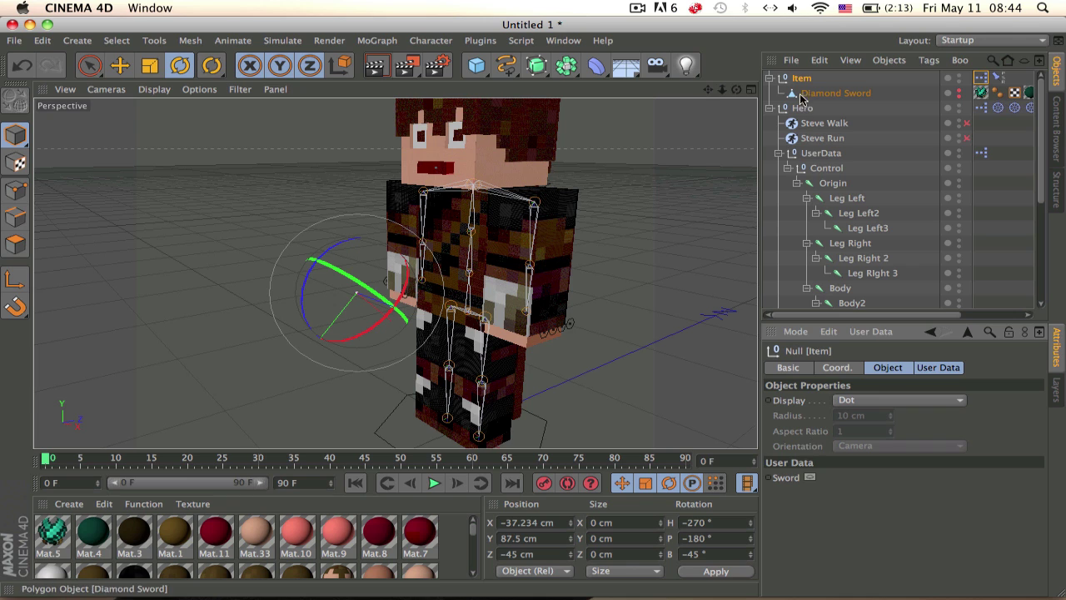
- Show only the Item null's user data and toggle the Sword switch again, leaving it on
left_click(928, 367)
left_click(810, 401)
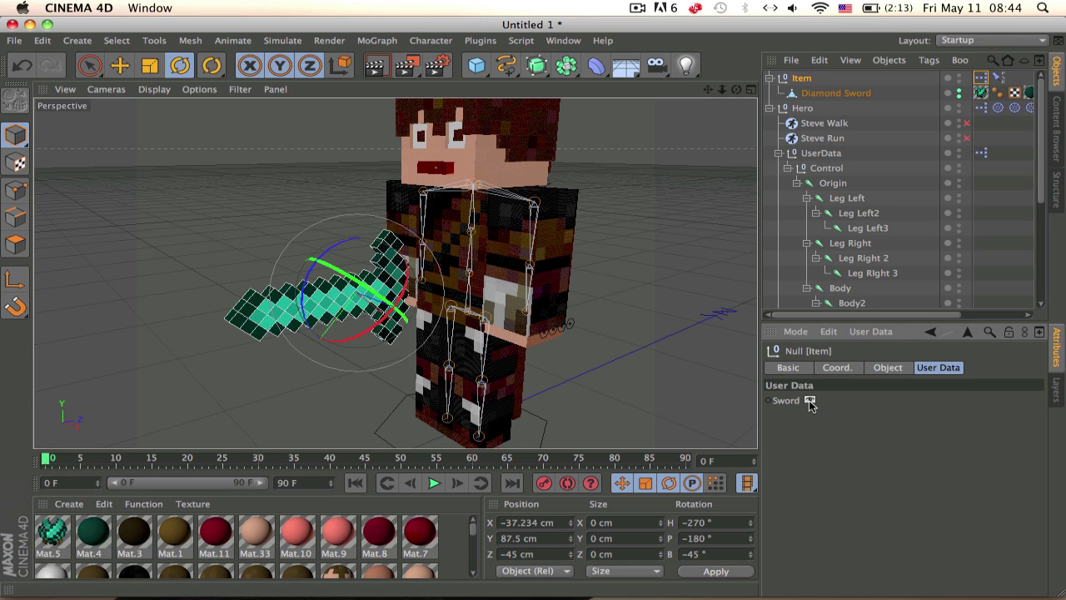
left_click(809, 400)
left_click(809, 401)
left_click(810, 401)
left_click(809, 400)
left_click(809, 401)
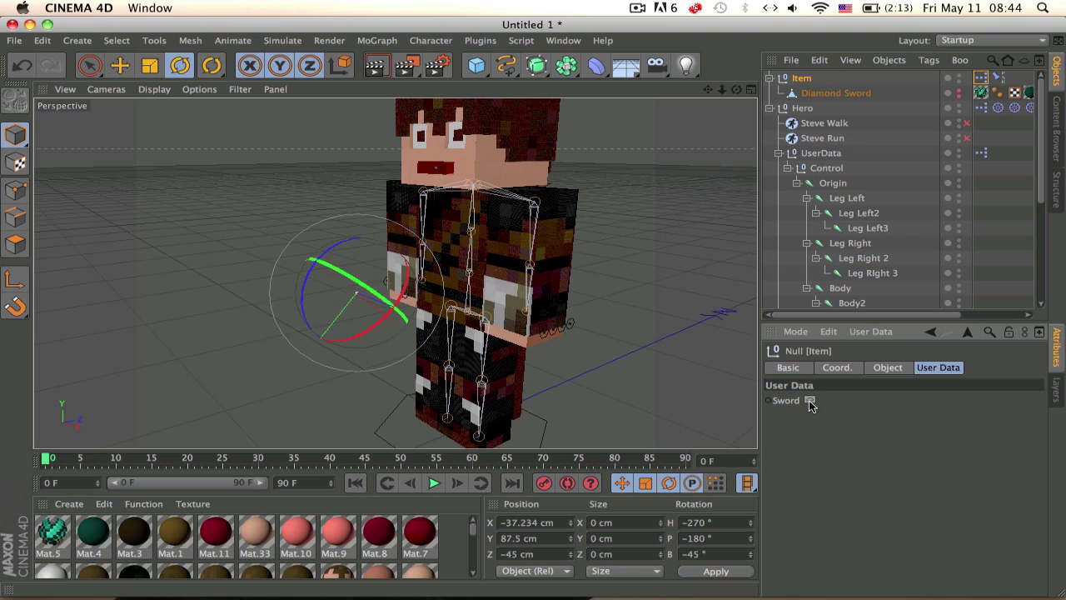
left_click(810, 401)
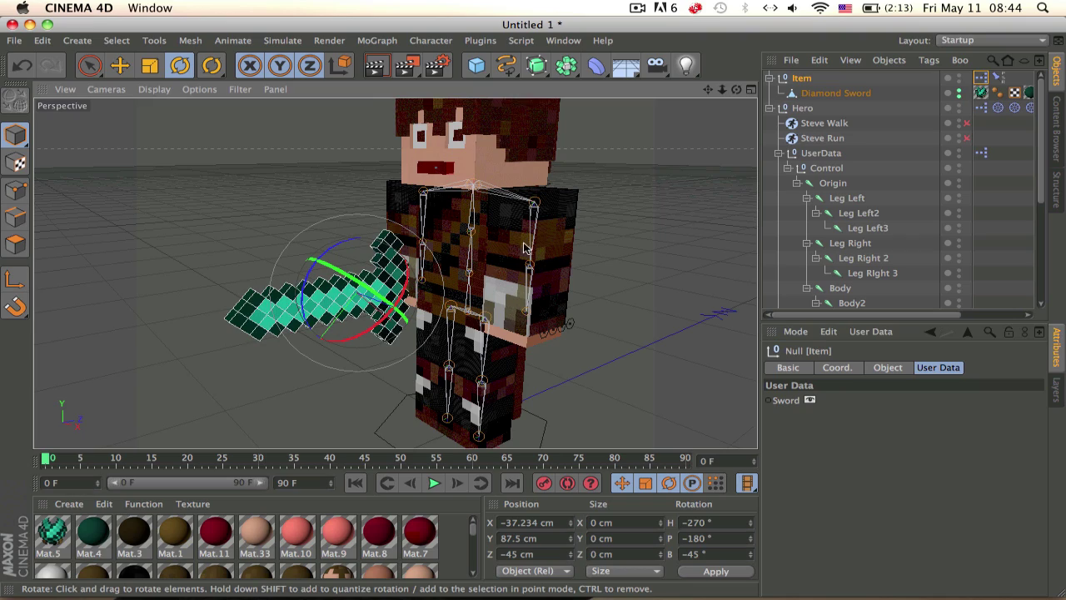
- With the whole Hero in view, toggle the Sword switch several times to check the sword in the hand
left_click_drag(527, 243, 511, 355, "alt")
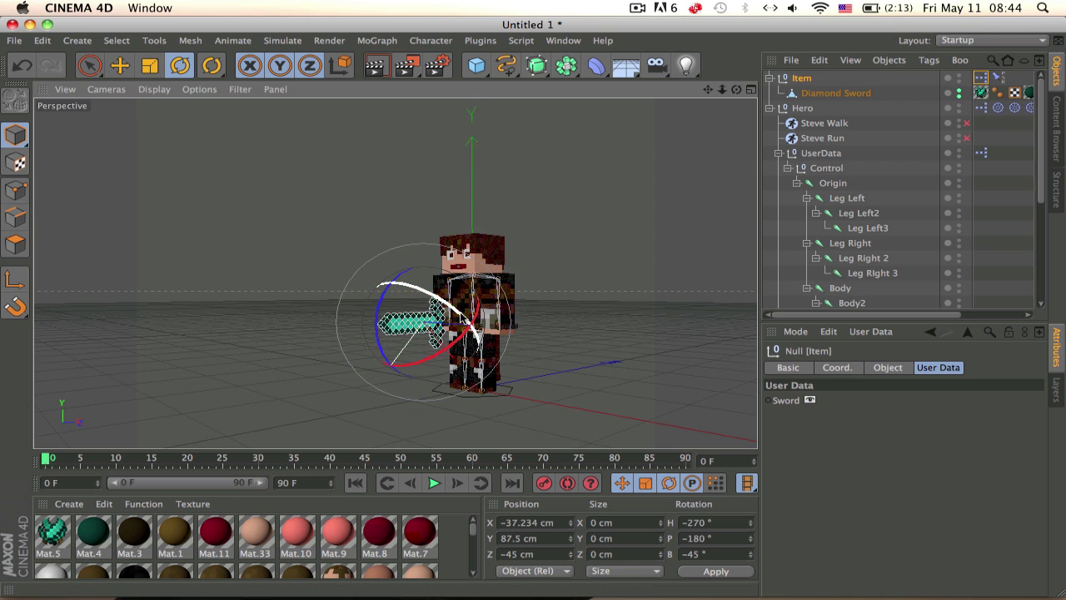
scroll(461, 317, "up", 3)
left_click(813, 398)
left_click(811, 400)
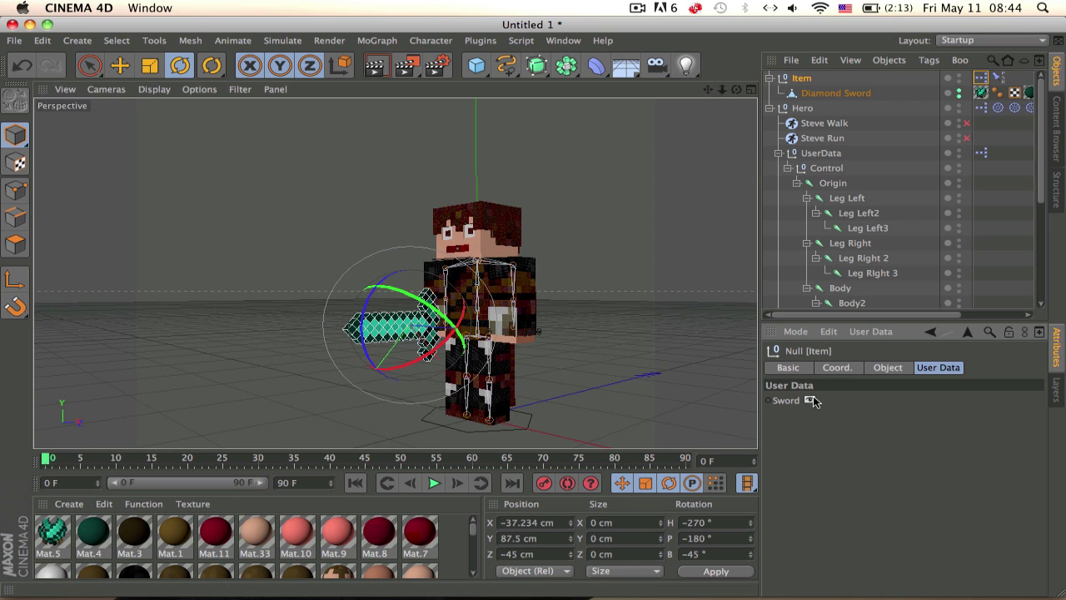
left_click(812, 401)
left_click(811, 401)
left_click(811, 401)
left_click(811, 400)
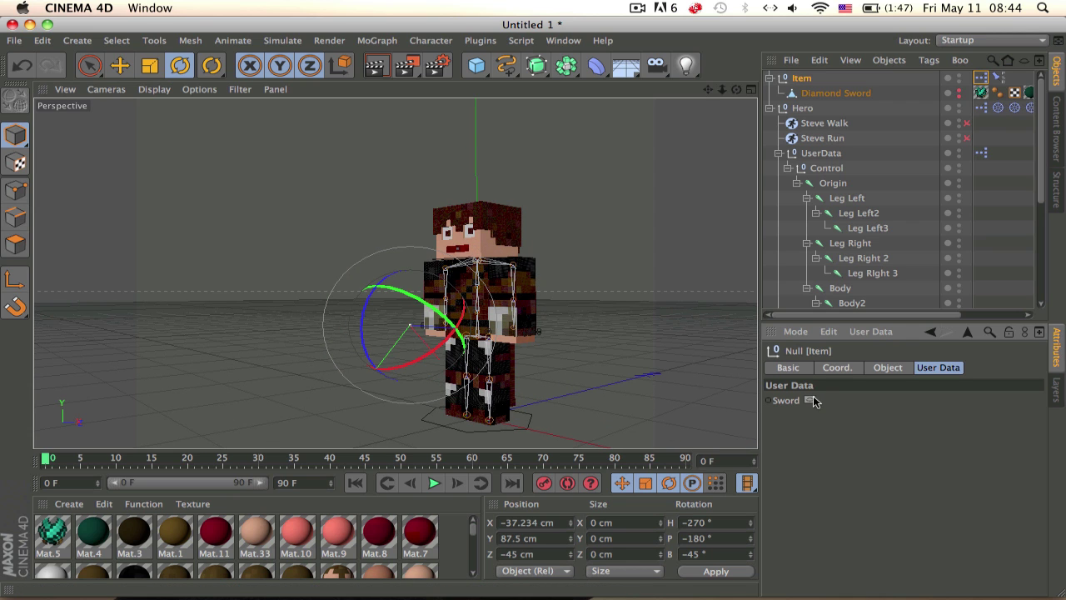
- Enable the Steve Walk CMotion object on the Hero
left_click(826, 123)
left_click(824, 139)
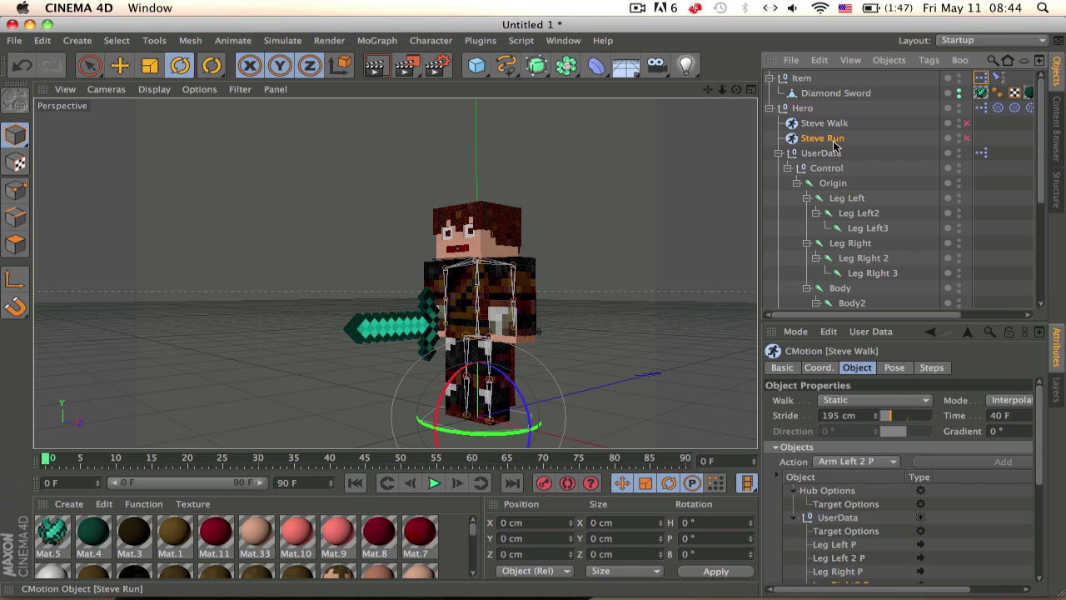
left_click(876, 125)
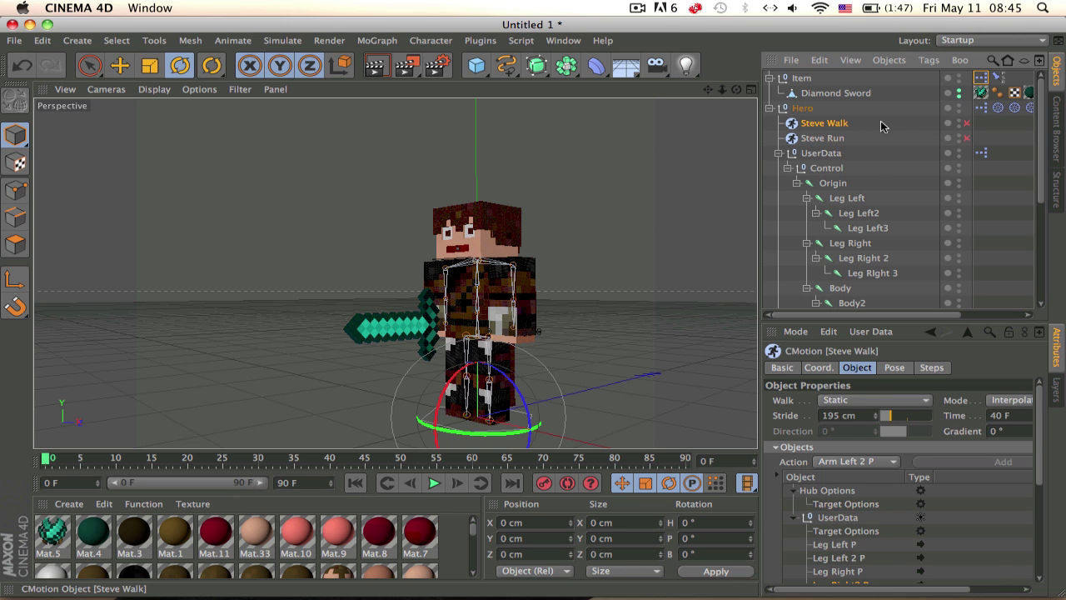
left_click(967, 123)
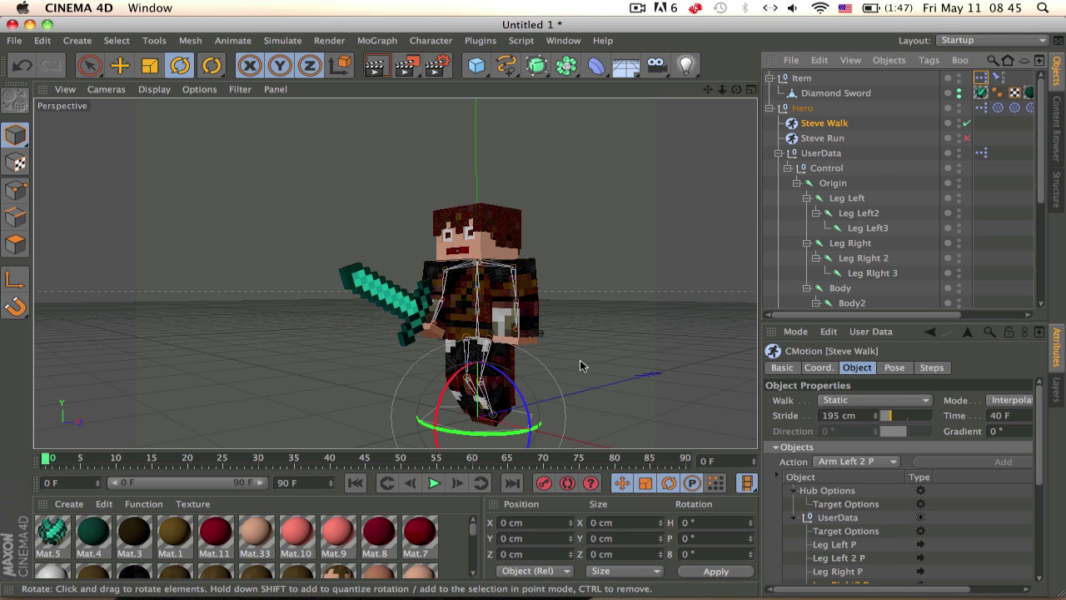
- Play the static walk cycle, stop it, and examine how the sword follows the Hero's arm
left_click(429, 483)
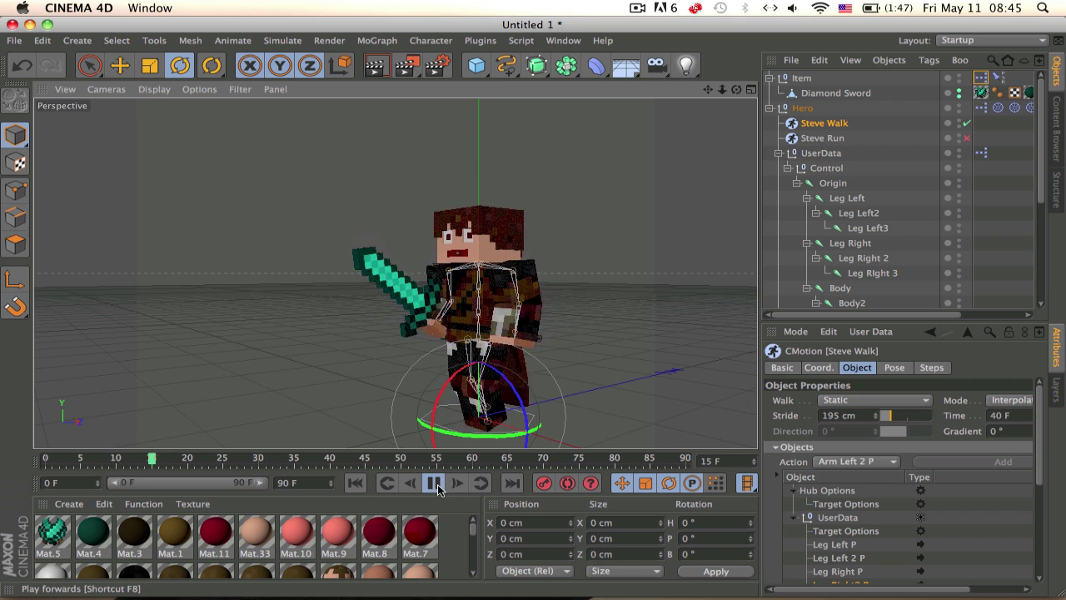
left_click(435, 487)
left_click_drag(481, 370, 441, 356, "alt")
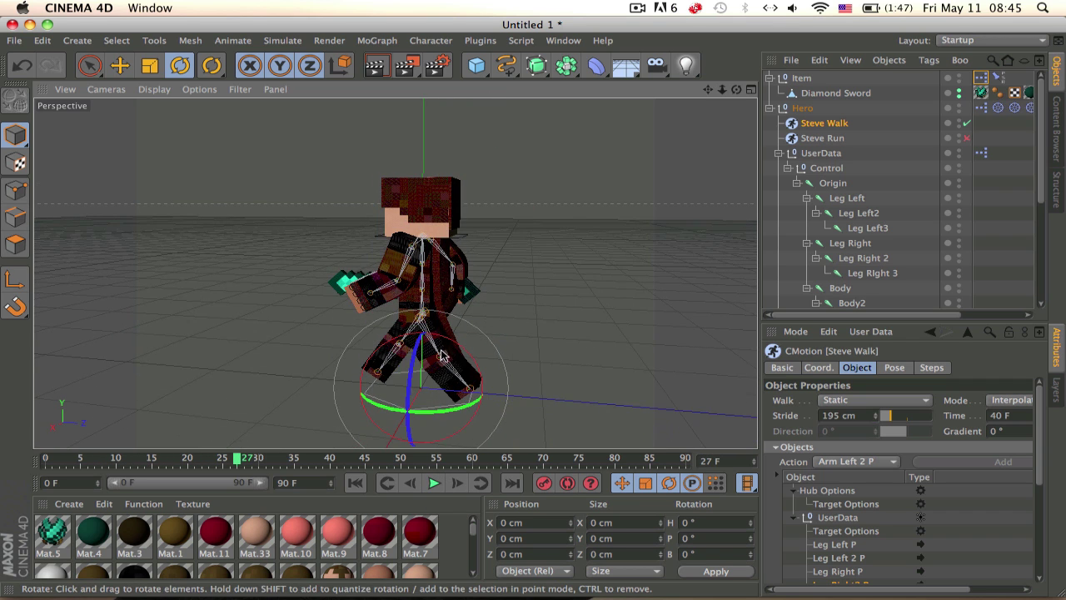
- Set Steve Walk's Walk option to Line and play the animation to check the sword travels with the Hero
left_click(877, 401)
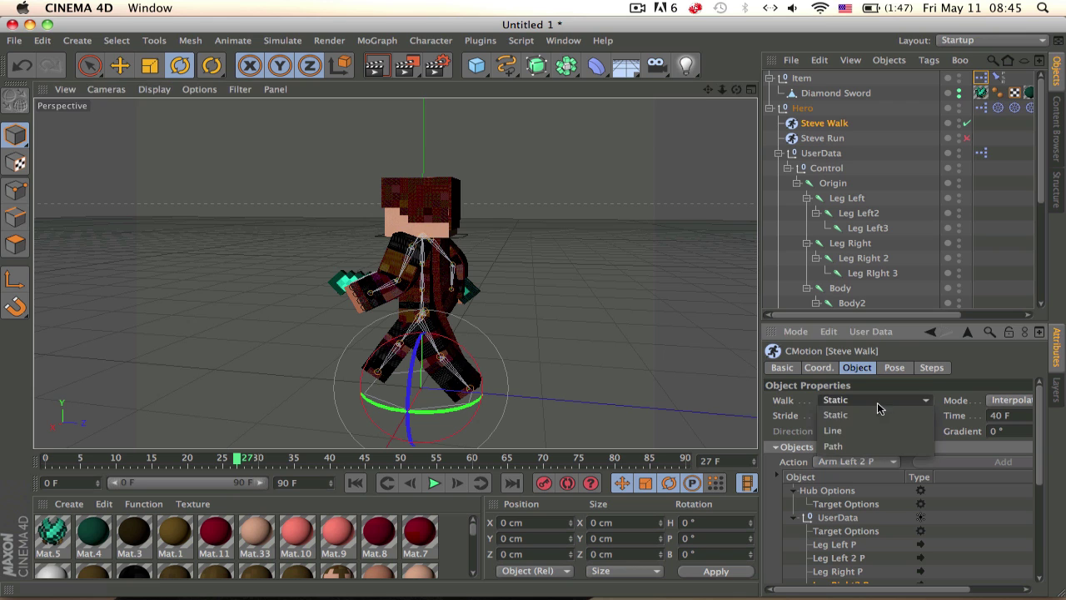
left_click(882, 430)
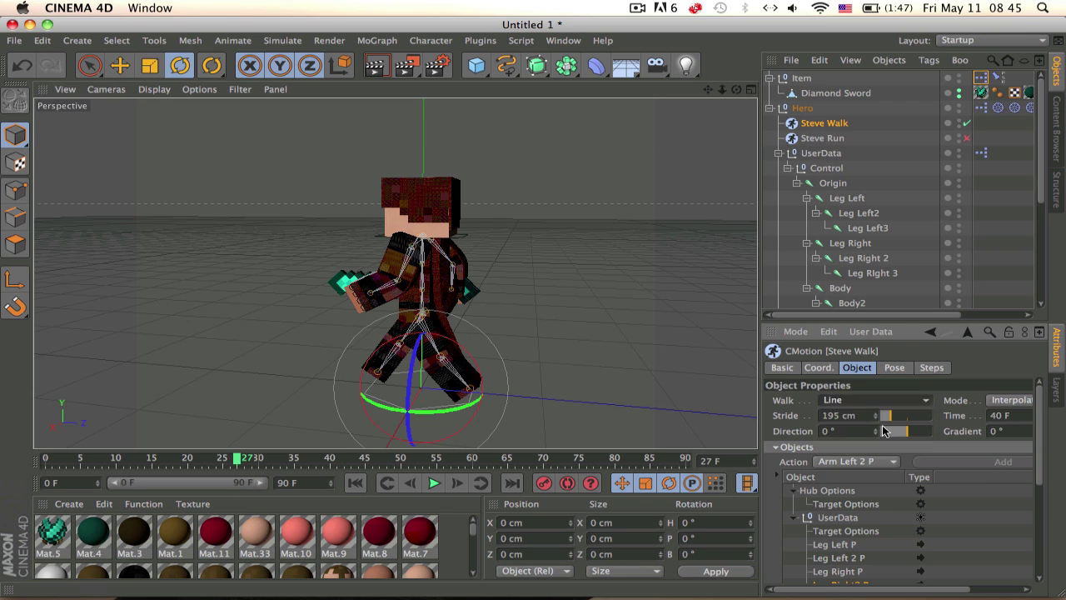
left_click(433, 485)
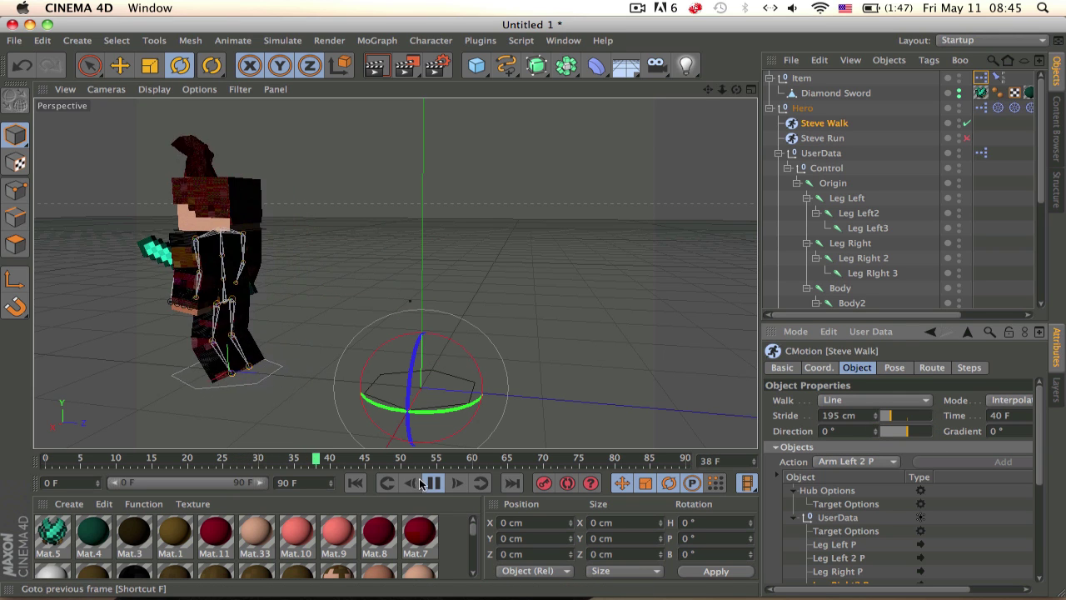
left_click_drag(425, 466, 43, 475)
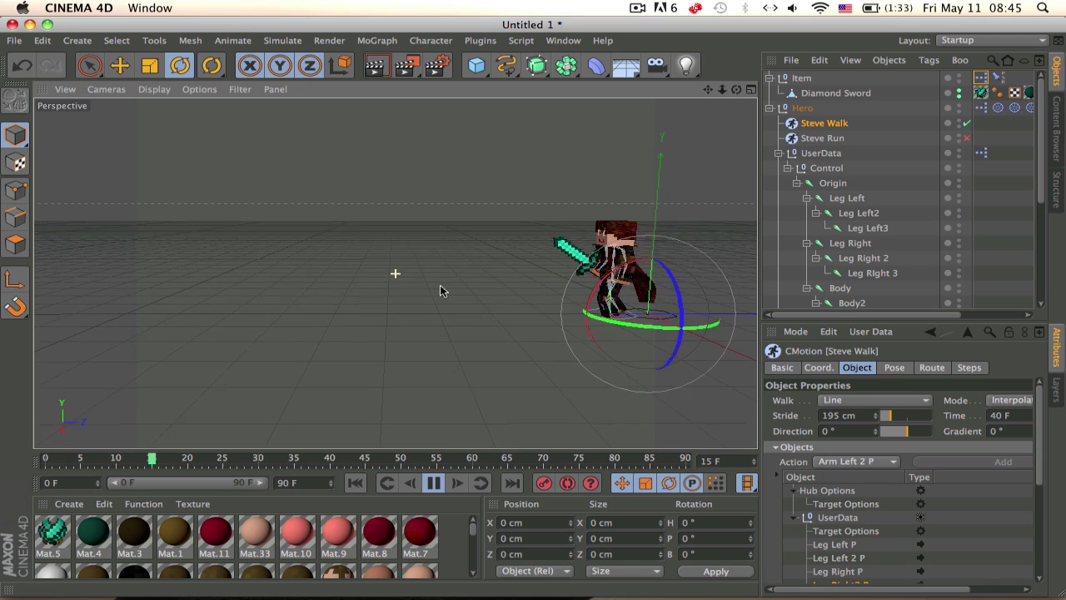
left_click_drag(440, 285, 321, 354, "alt")
left_click_drag(448, 325, 471, 281, "alt")
mouse_move(388, 278)
left_mouse_down("alt")
mouse_move(454, 341)
mouse_move(907, 334)
mouse_move(395, 292)
left_mouse_up("alt")
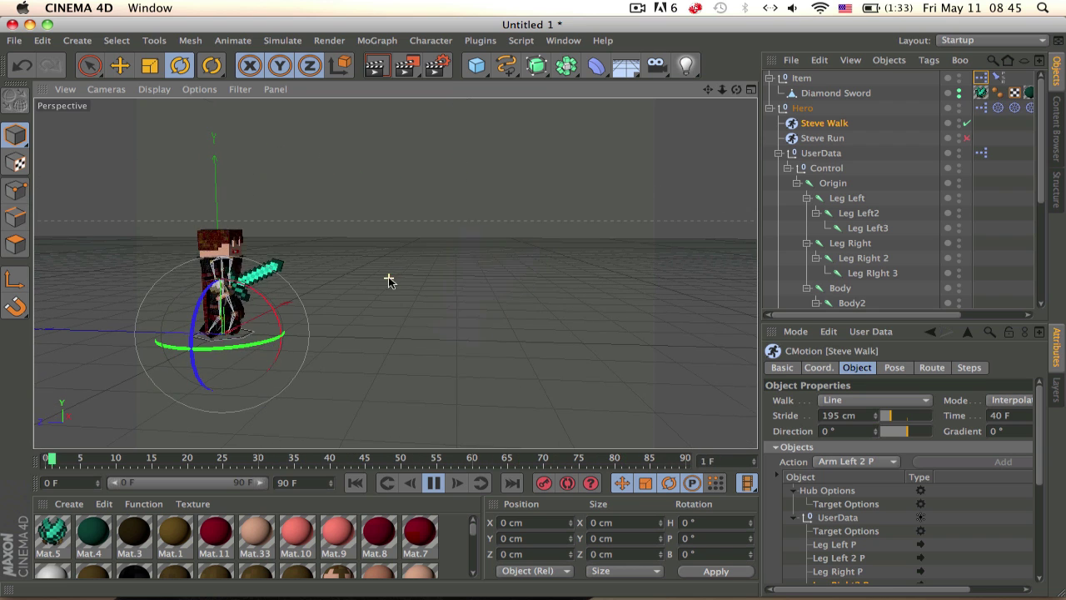
left_click(434, 483)
left_click(639, 6)
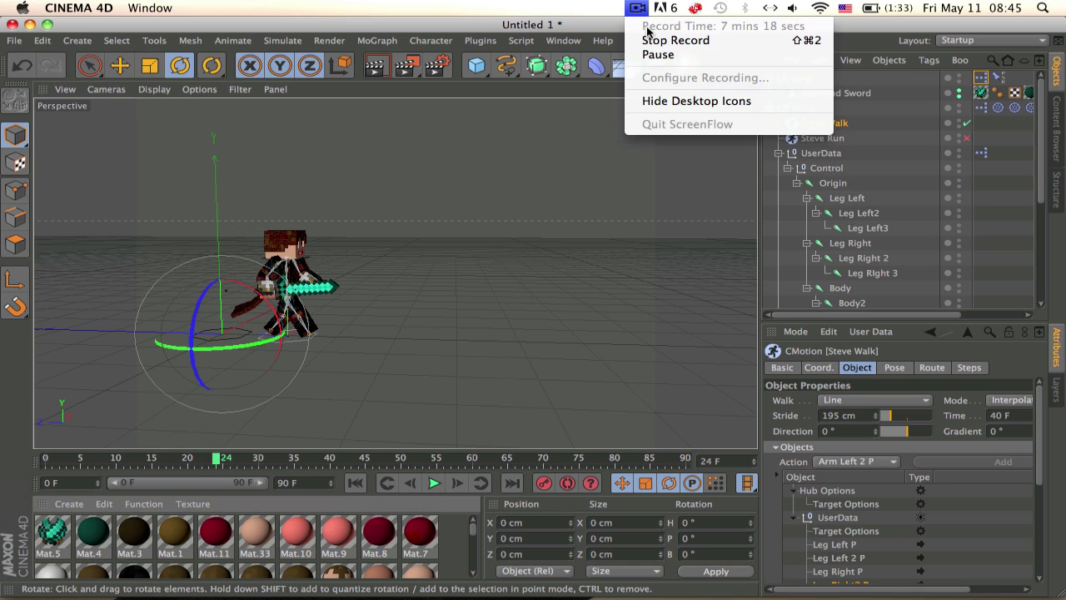